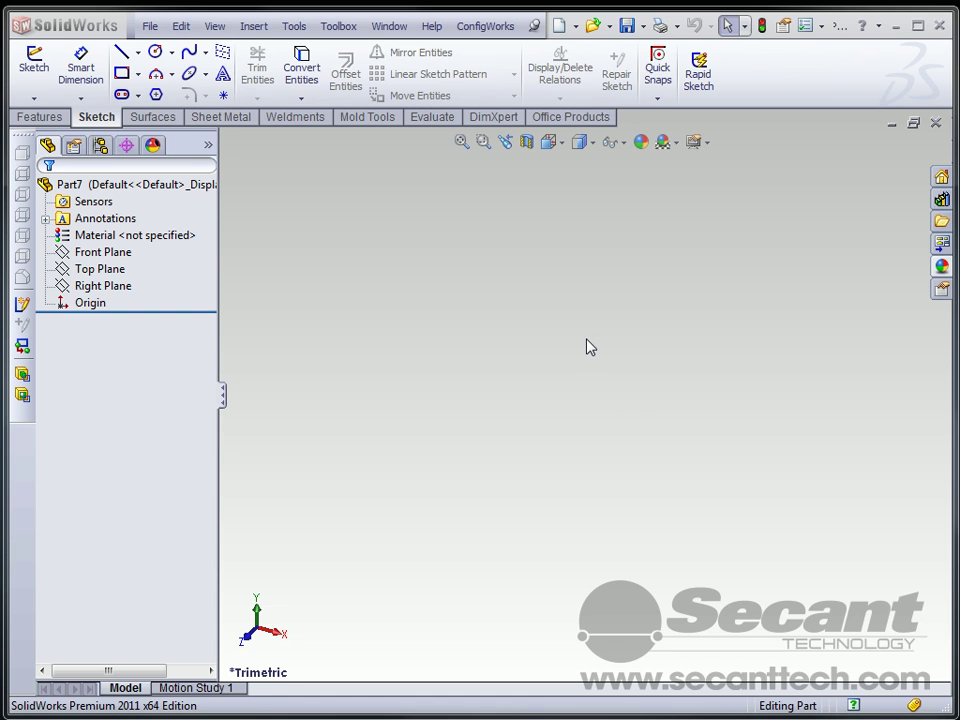
- Start a sketch on the Top Plane and draw a vertical line up from the origin
click(97, 269)
click(104, 246)
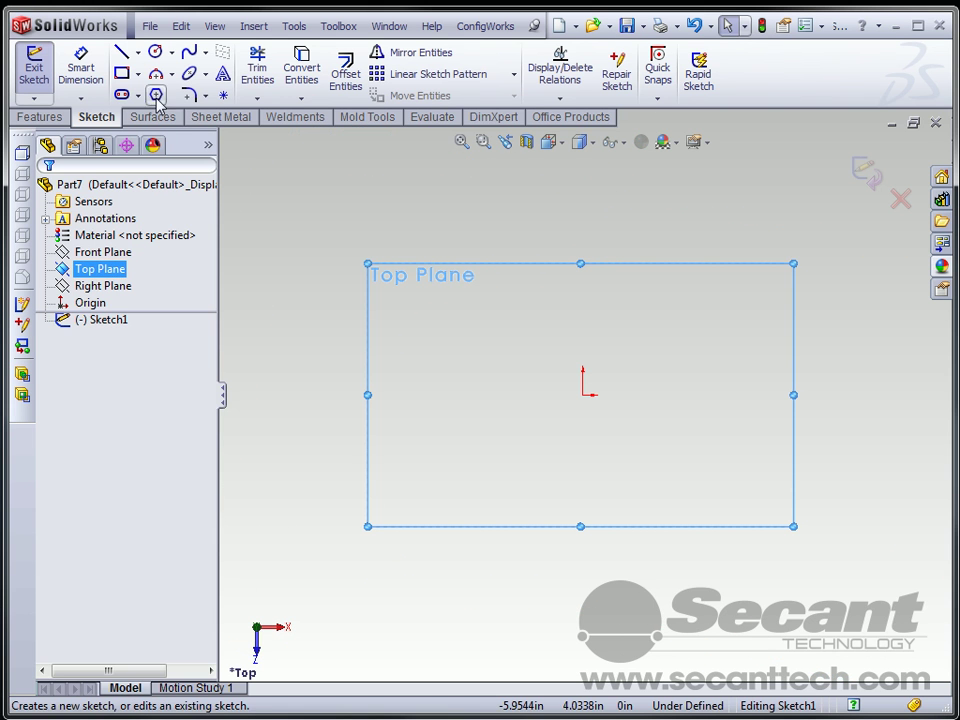
click(121, 51)
click(583, 395)
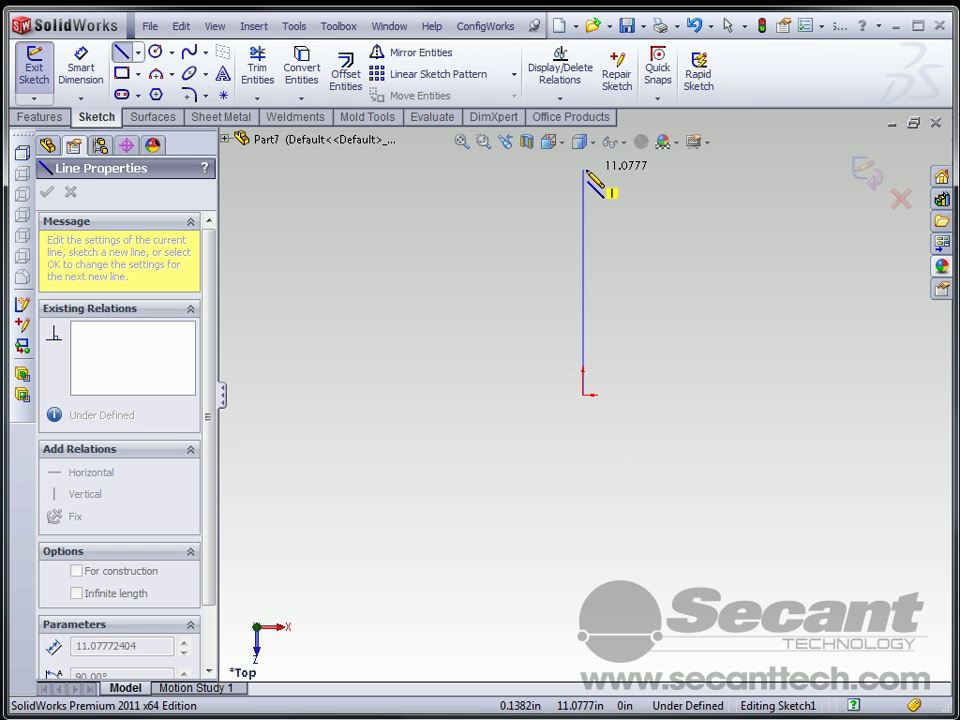
click(584, 171)
key(Escape)
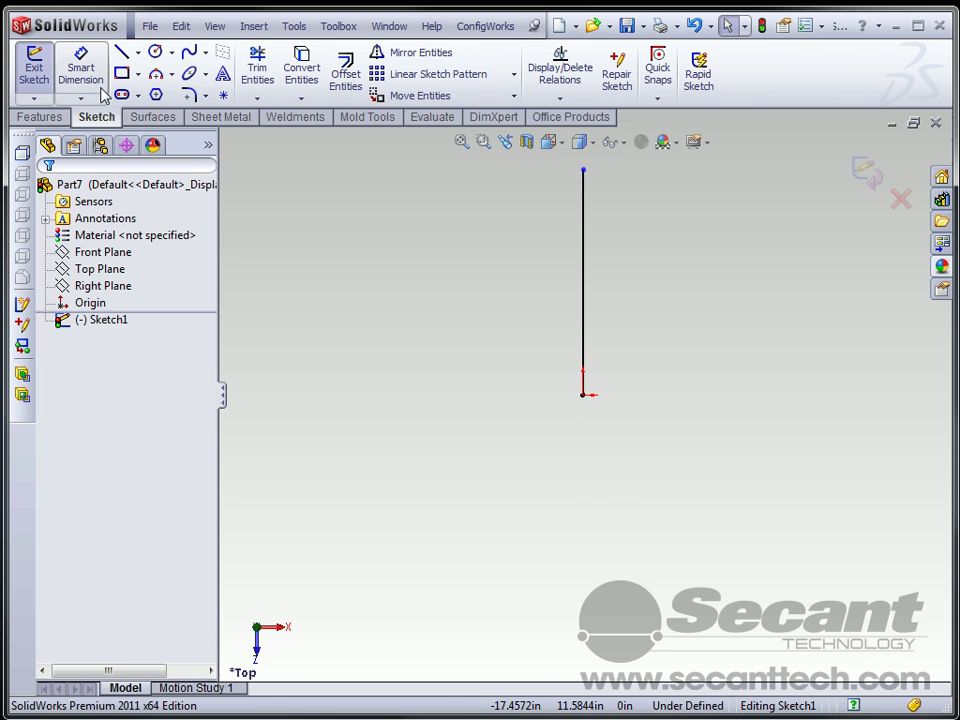
- Dimension the line to 48 in and exit the sketch
click(80, 68)
click(579, 272)
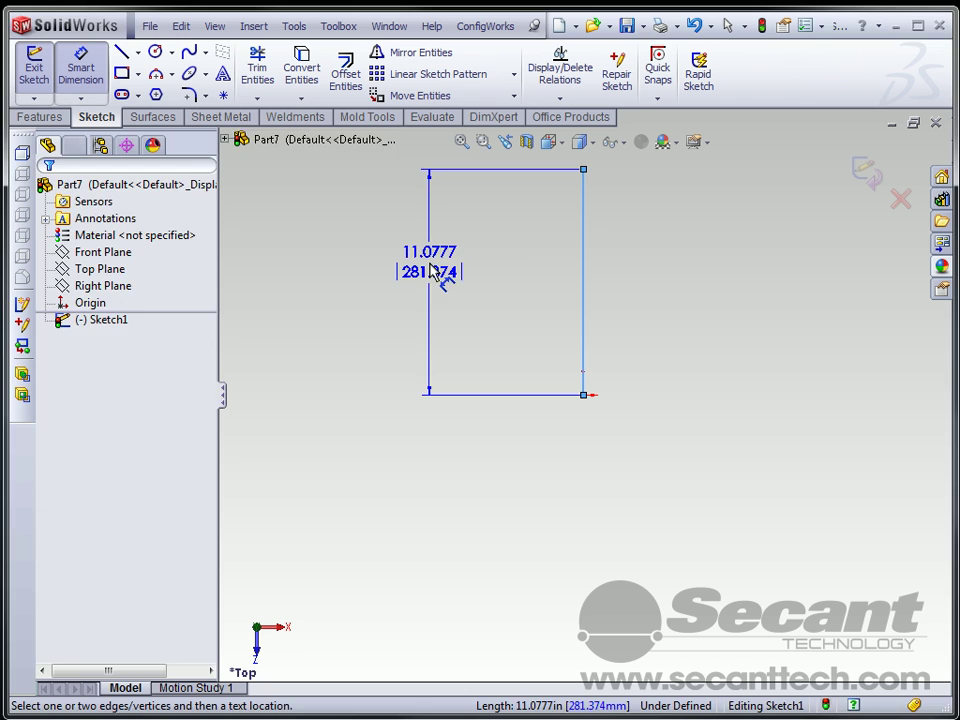
click(431, 272)
text(48)
key(Return)
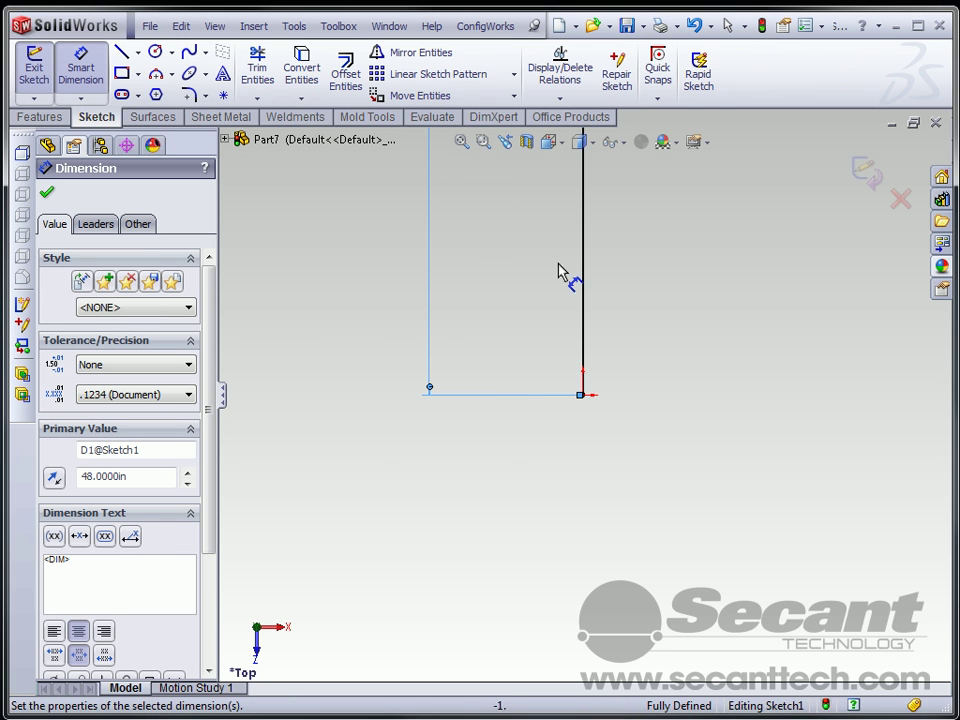
key(Escape)
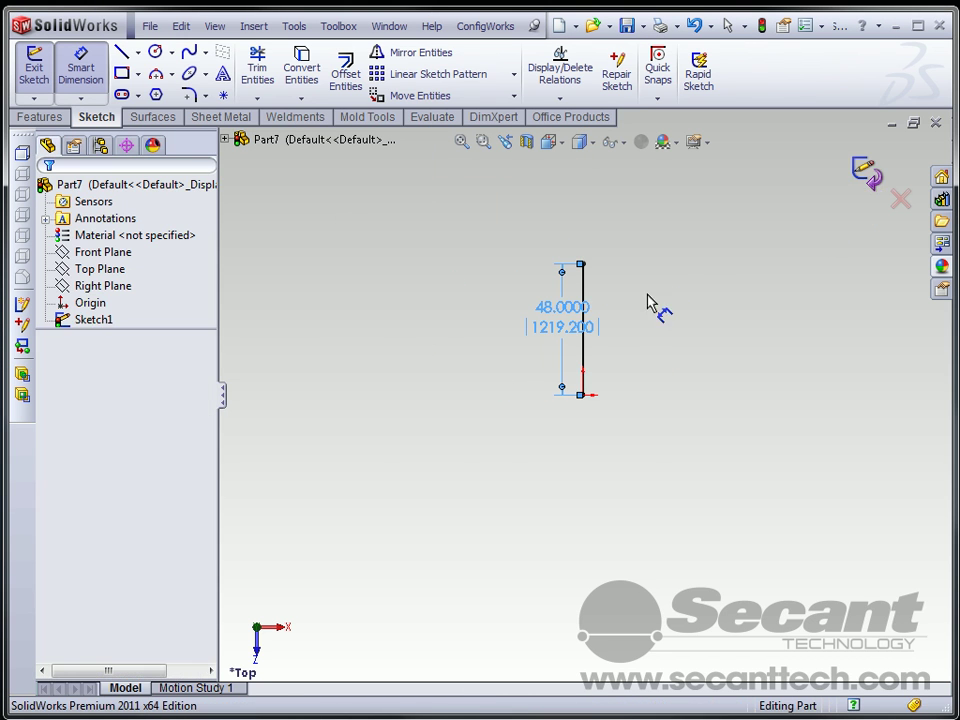
key(ctrl+b)
middle_drag(463, 469, 334, 270)
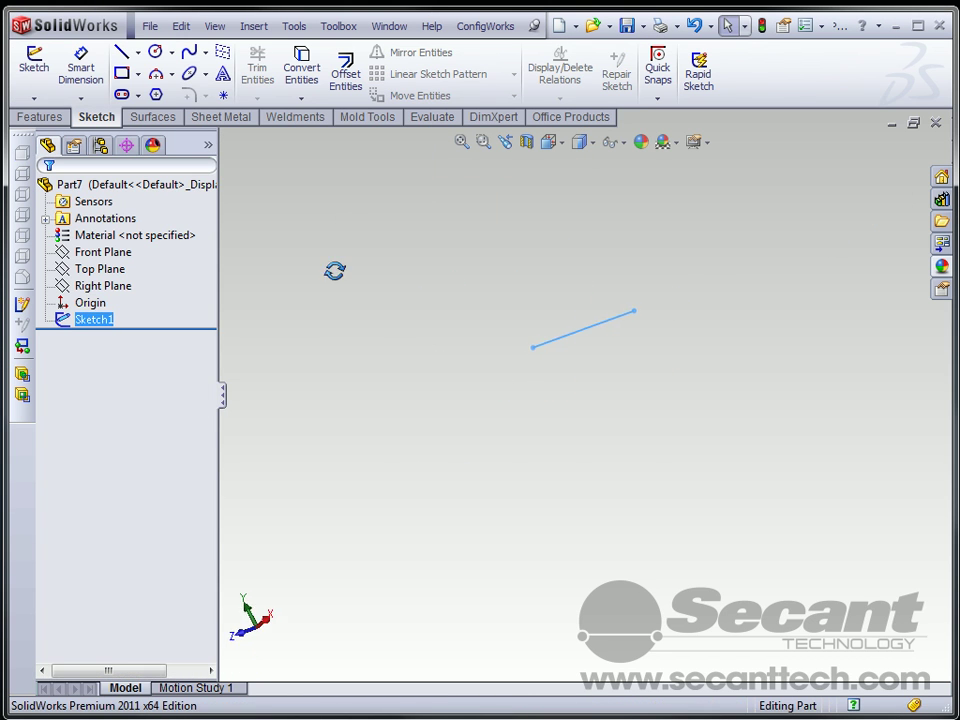
- Start a TS4x4x0.1875 square-tube structural member along the 48 in sketch line
click(295, 117)
click(135, 72)
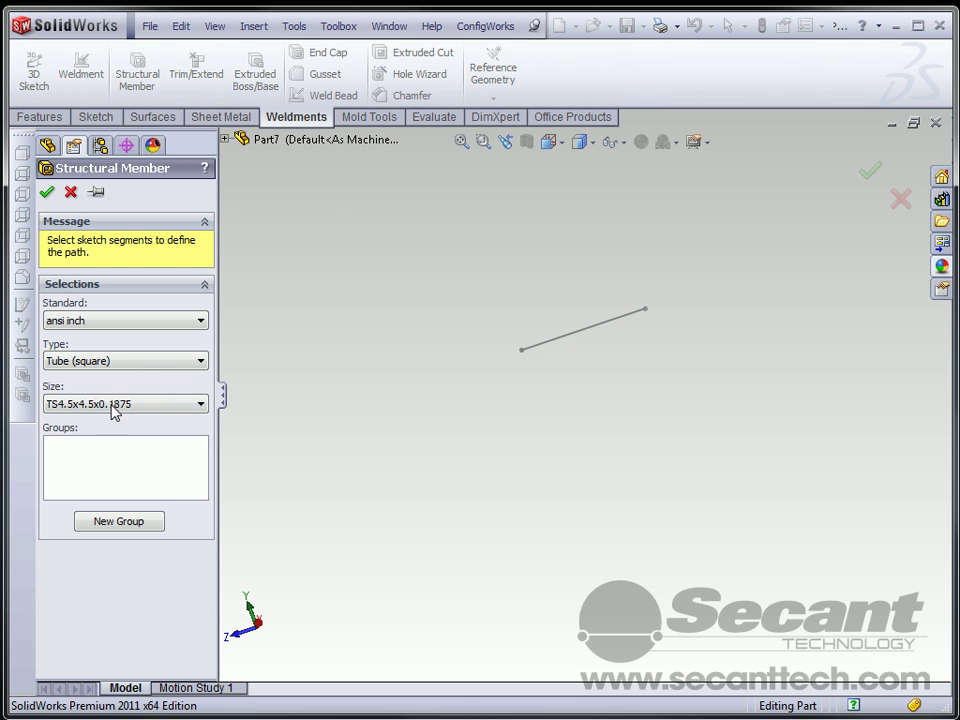
click(160, 405)
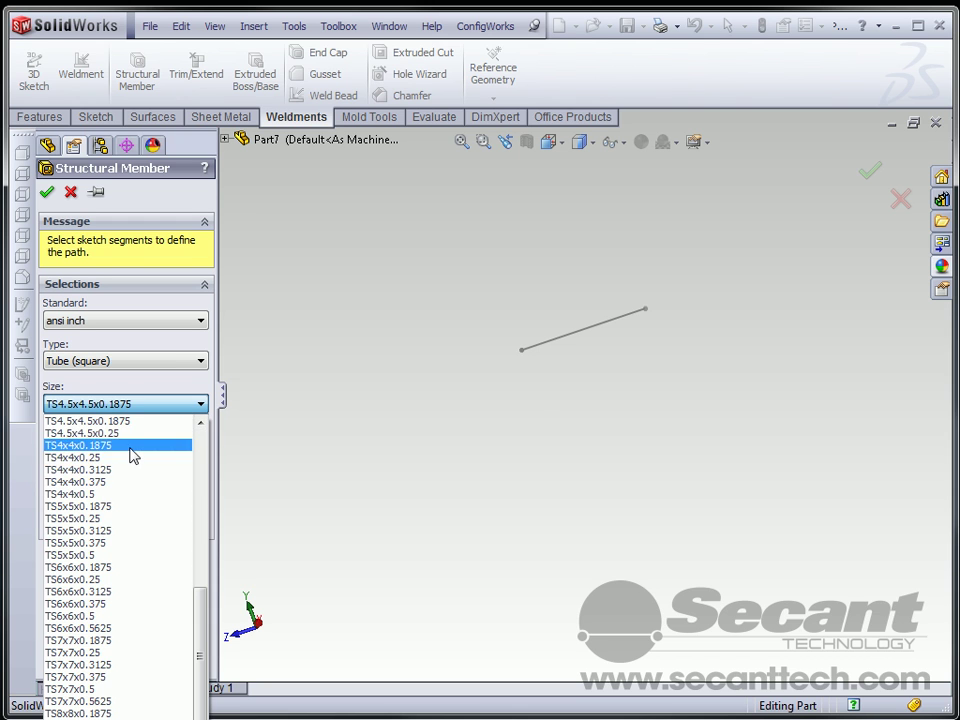
click(133, 445)
click(533, 349)
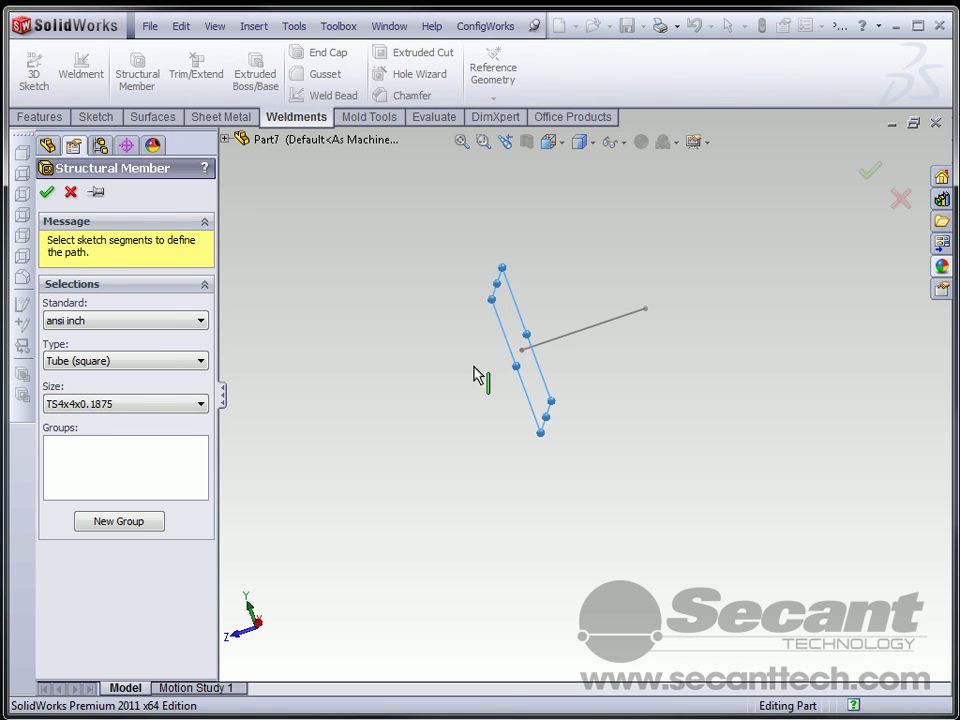
scroll(450, 377, down, 5)
scroll(775, 385, up, 3)
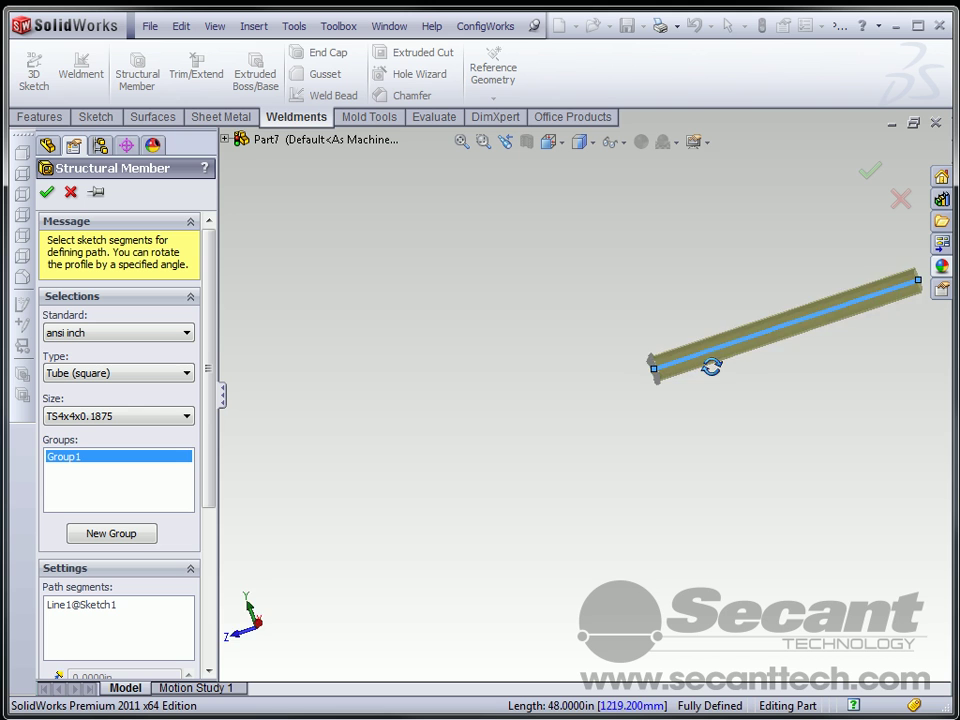
- Locate the tube profile at its bottom-edge midpoint and accept the structural member
middle_drag(656, 364, 825, 425)
scroll(825, 425, down, 3)
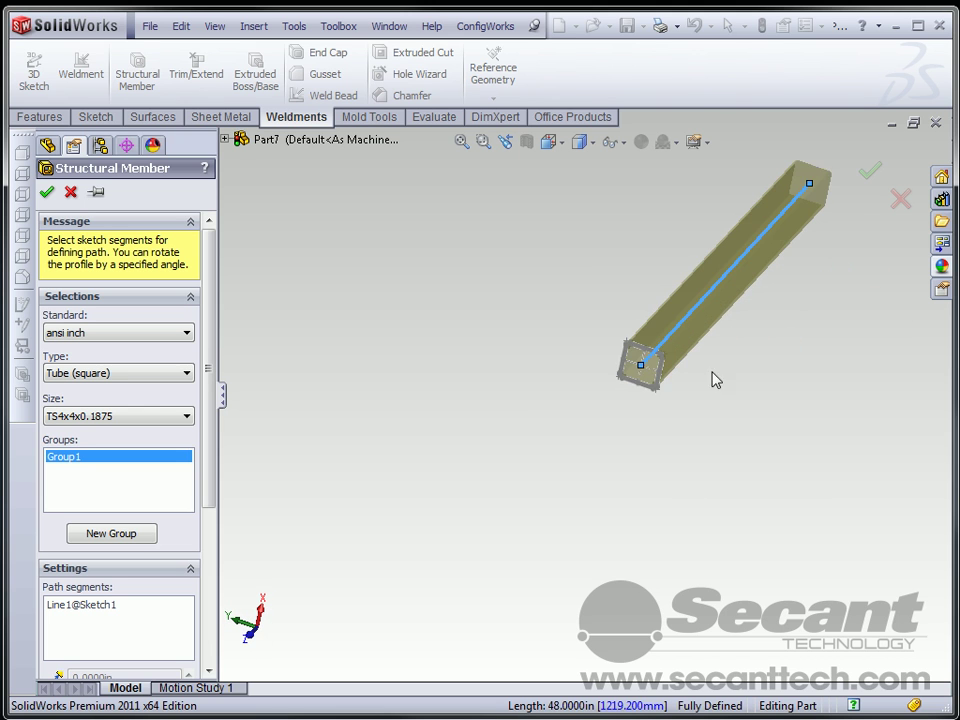
scroll(713, 381, down, 3)
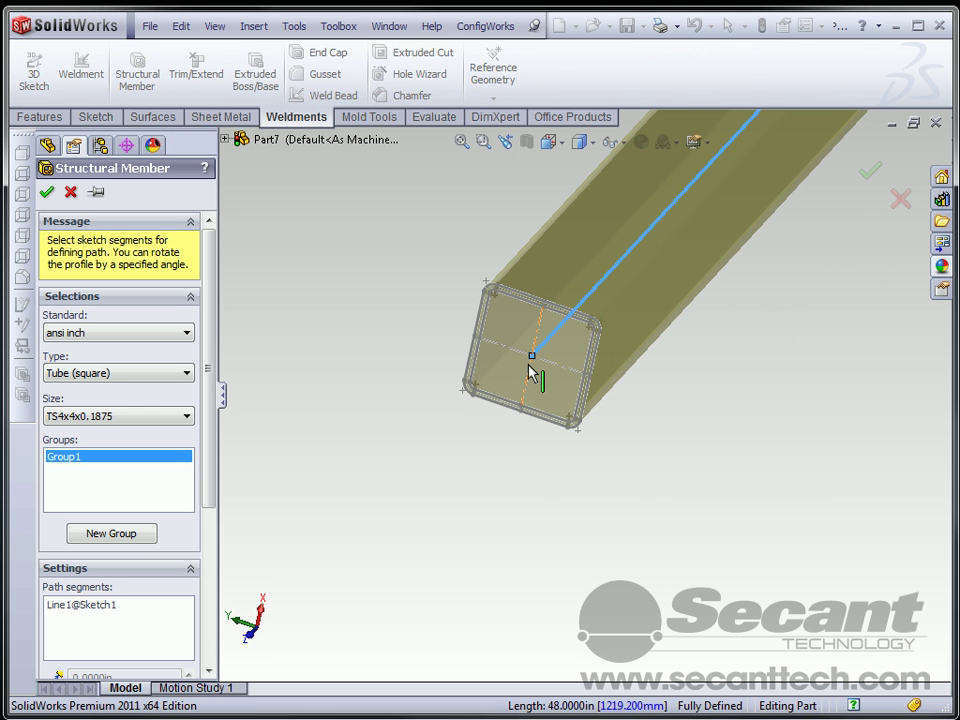
scroll(210, 519, down, 5)
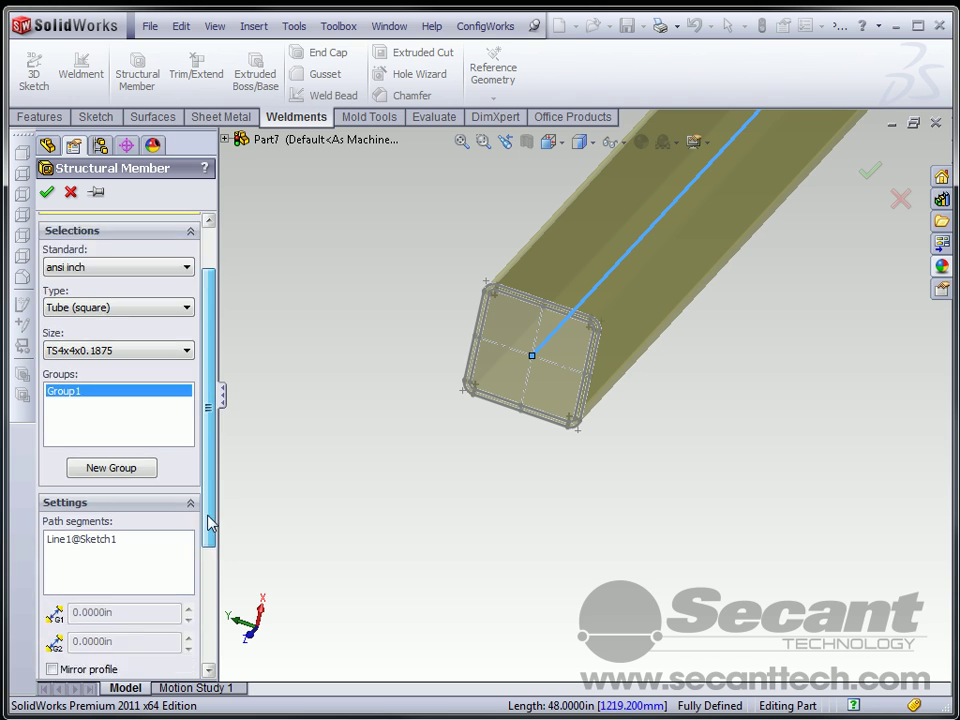
click(122, 660)
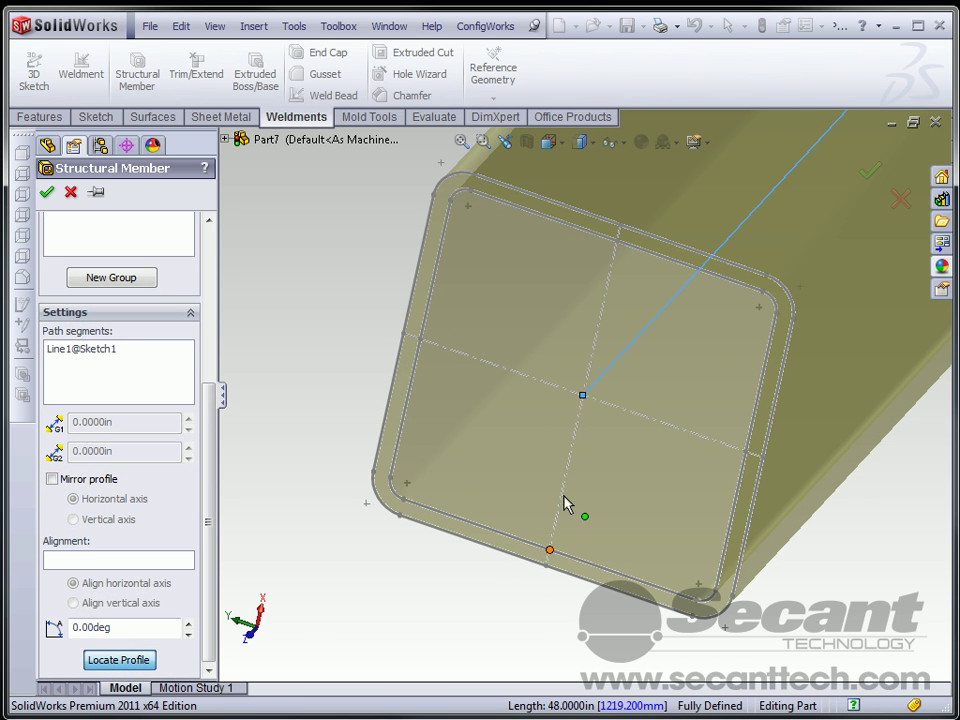
click(550, 551)
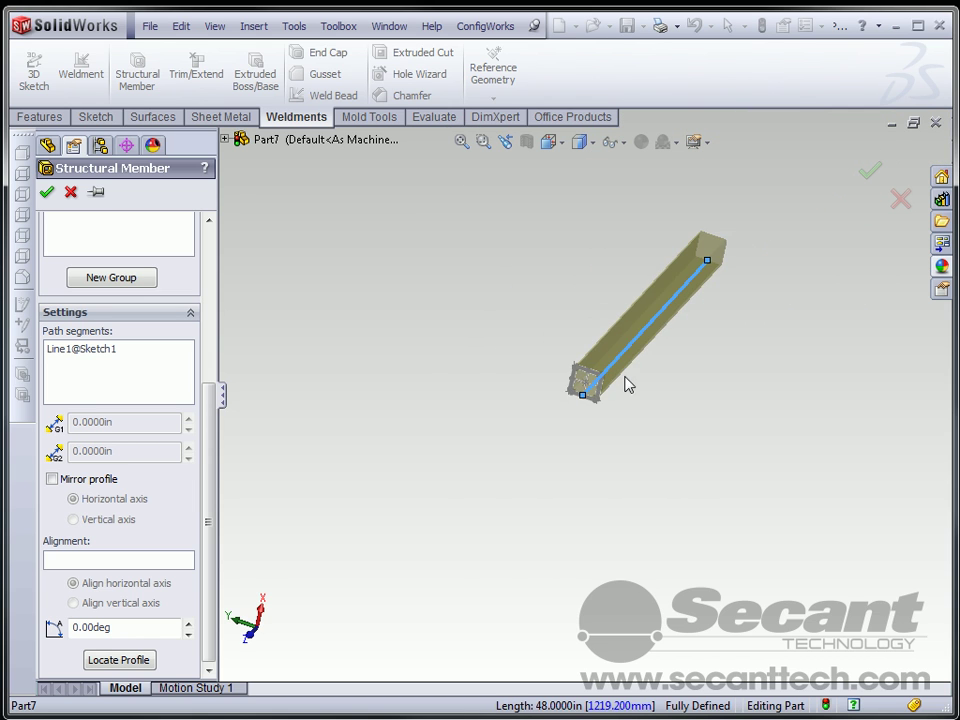
middle_drag(628, 386, 631, 292)
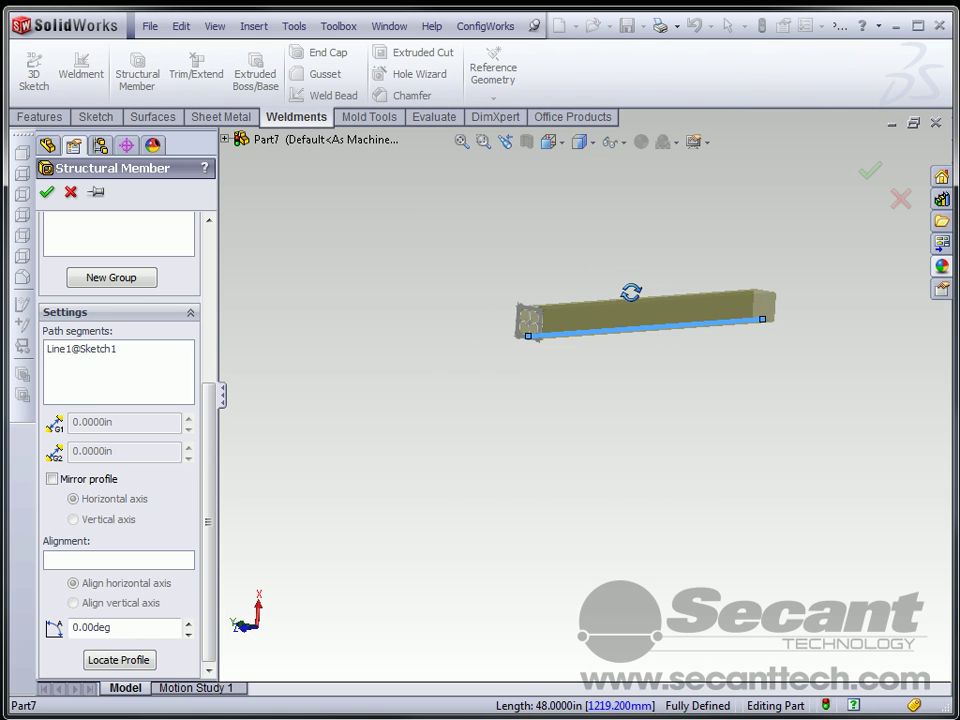
click(47, 195)
- Hide the path sketch and start a new sketch on the tube's top face
middle_drag(463, 394, 633, 437)
scroll(632, 437, down, 4)
click(612, 358)
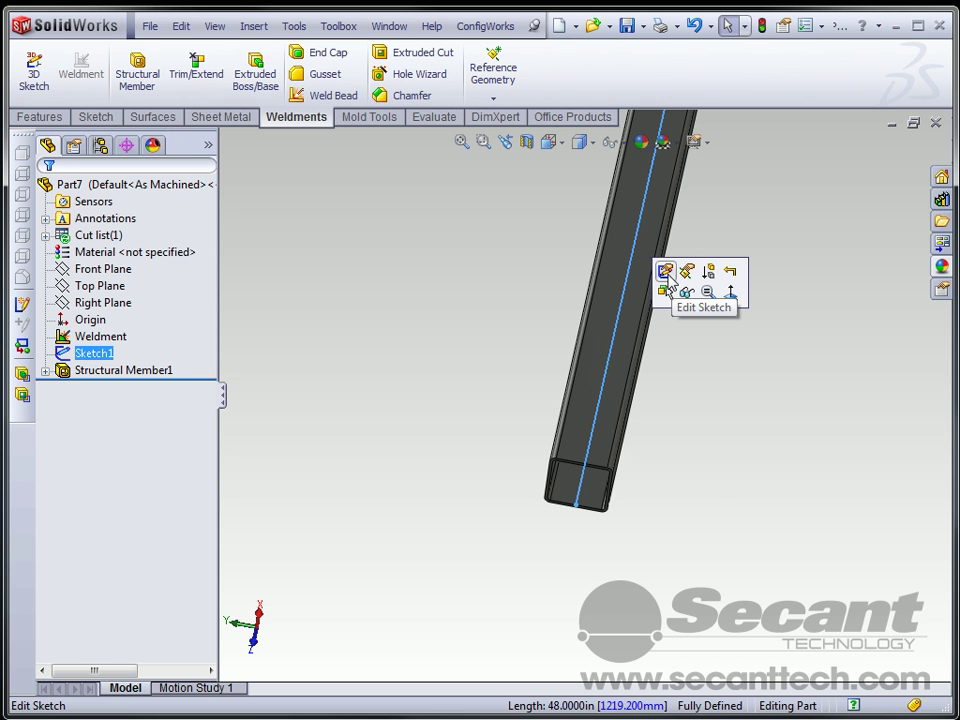
click(686, 291)
mouse_move(707, 508)
middle_down()
mouse_move(720, 491)
mouse_move(672, 346)
mouse_move(632, 354)
middle_up()
click(596, 306)
click(670, 253)
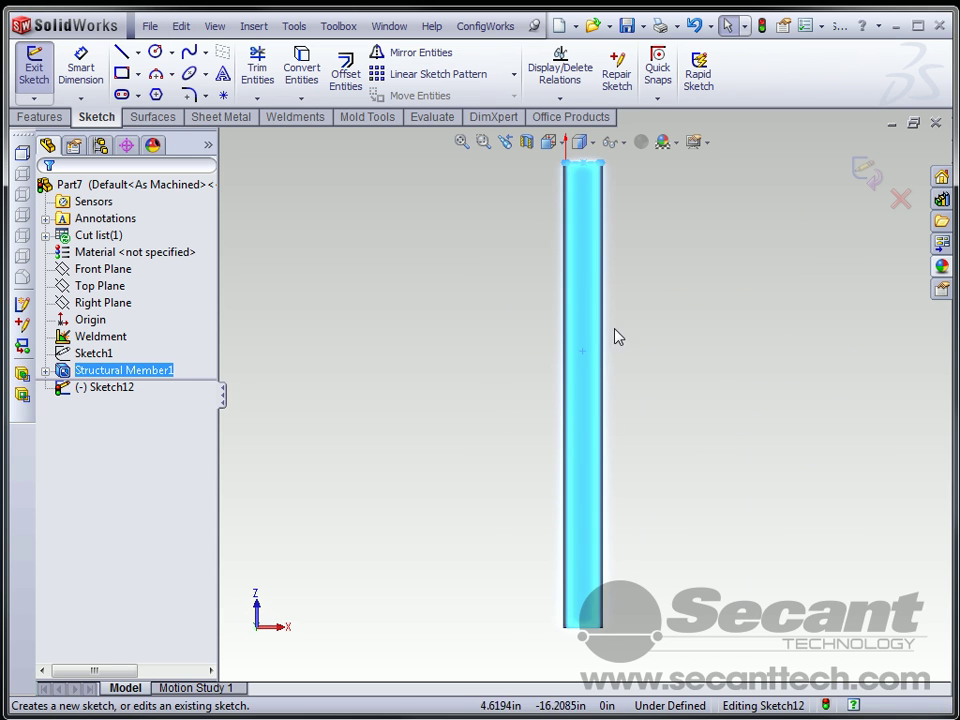
ctrl+middle_drag(616, 336, 628, 381)
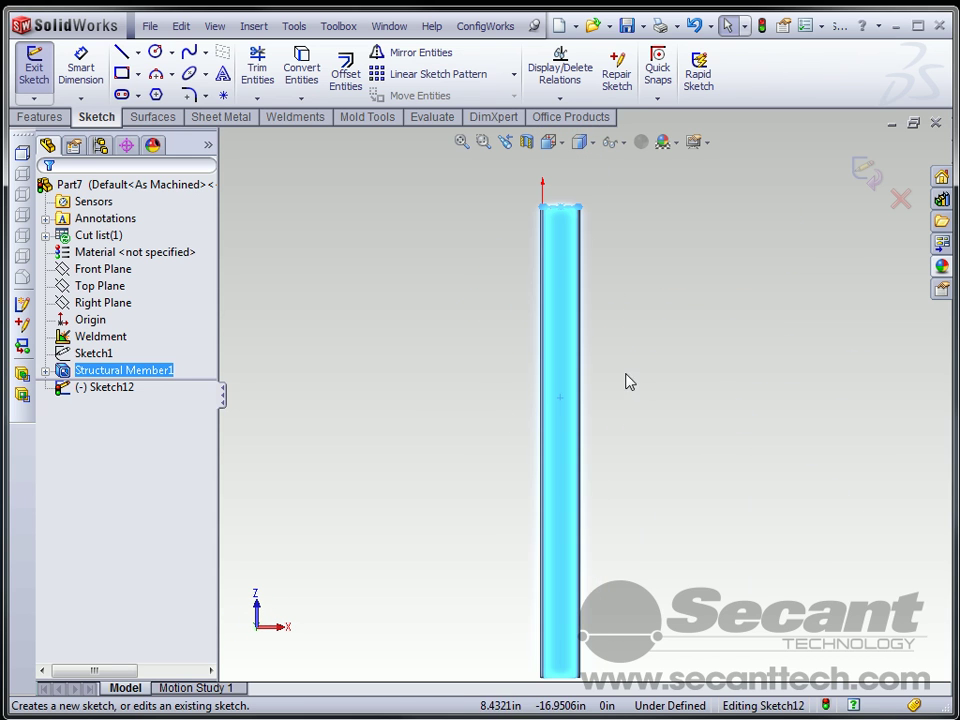
- Show hidden edges, then draw the upper diagonal and a short vertical line on the left wall
click(121, 52)
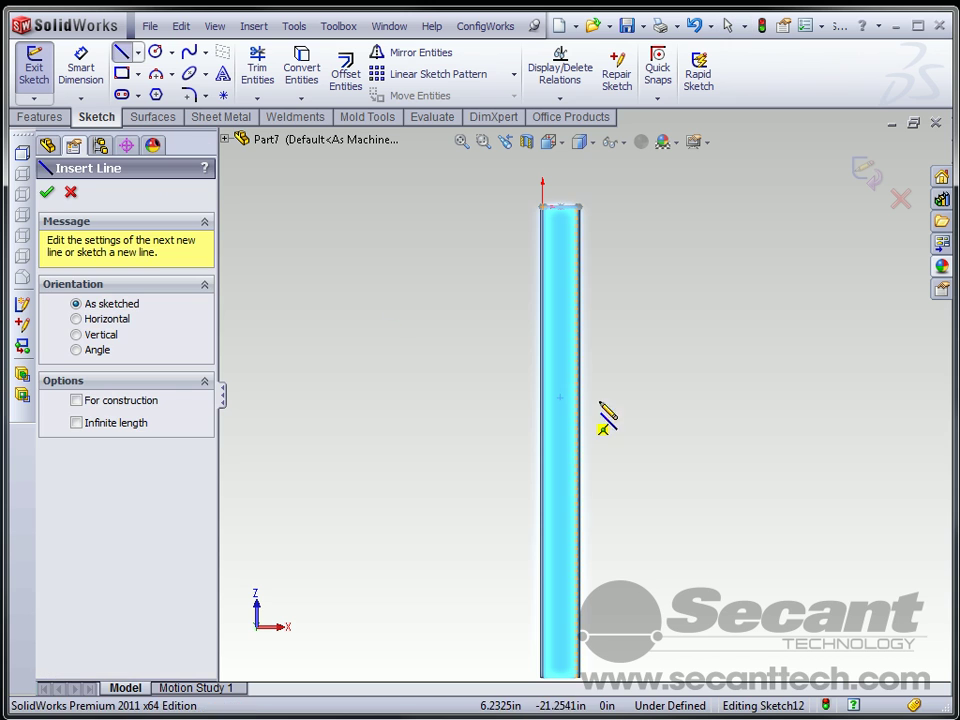
click(591, 143)
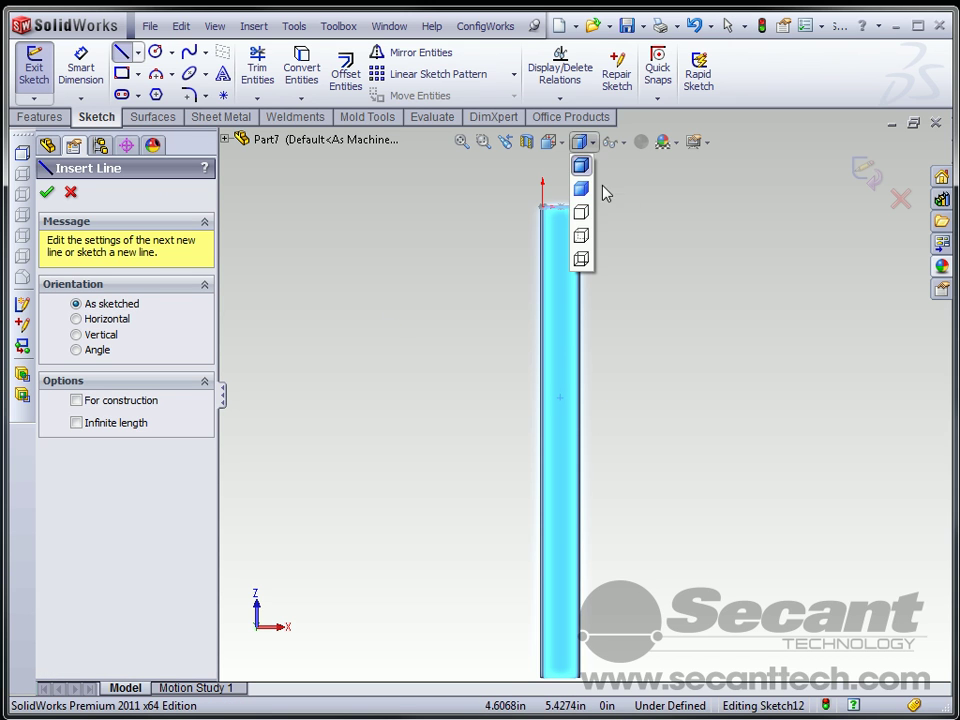
click(581, 234)
scroll(589, 400, down, 4)
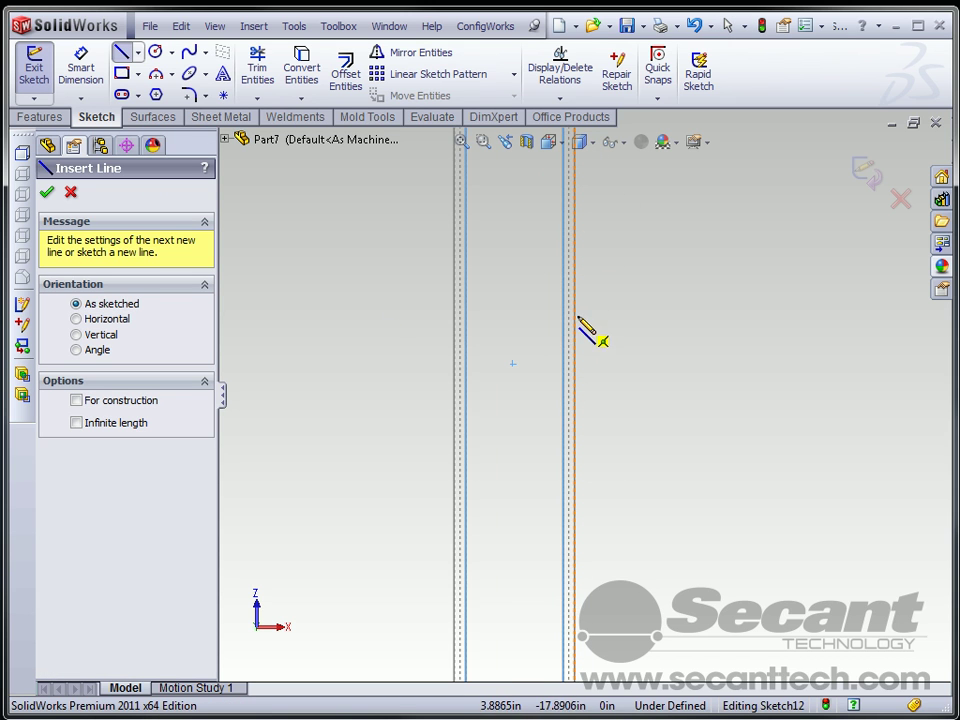
middle_drag(572, 197, 575, 212)
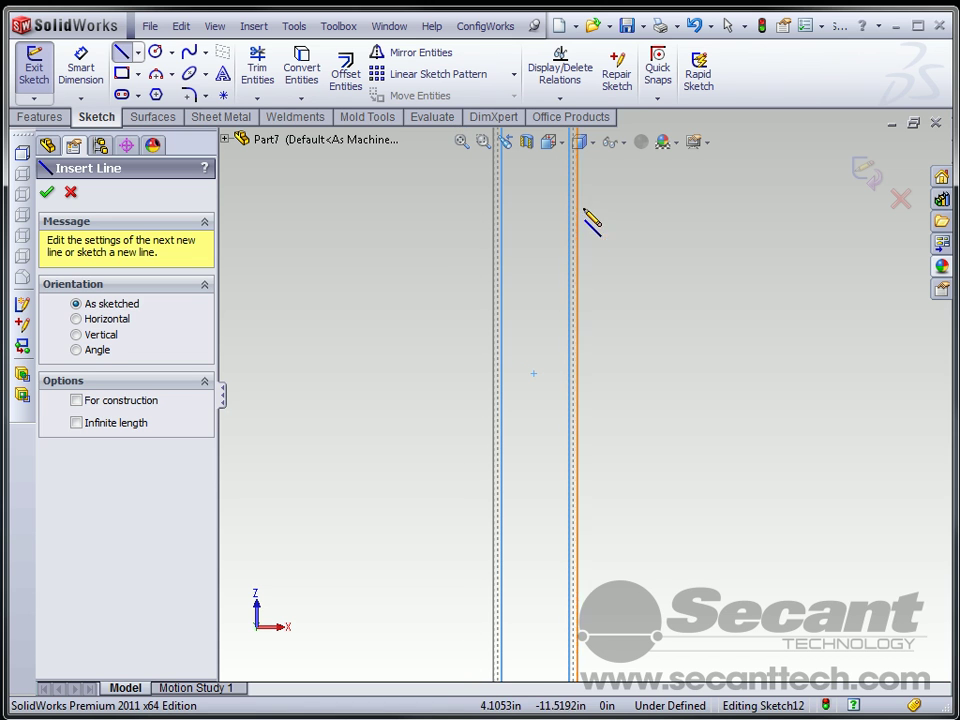
click(580, 206)
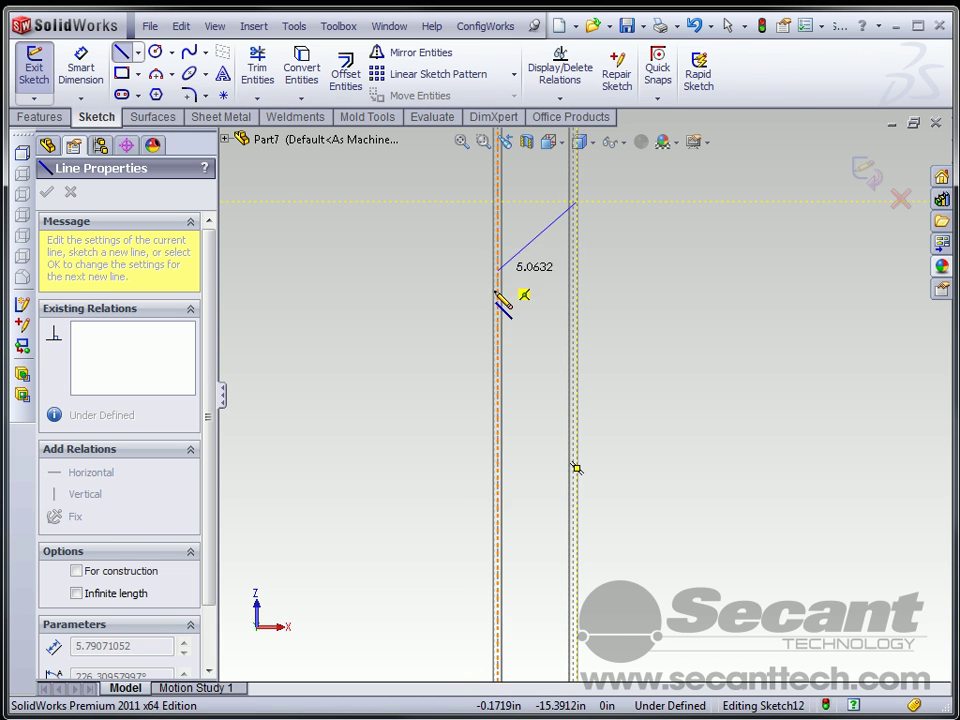
click(510, 314)
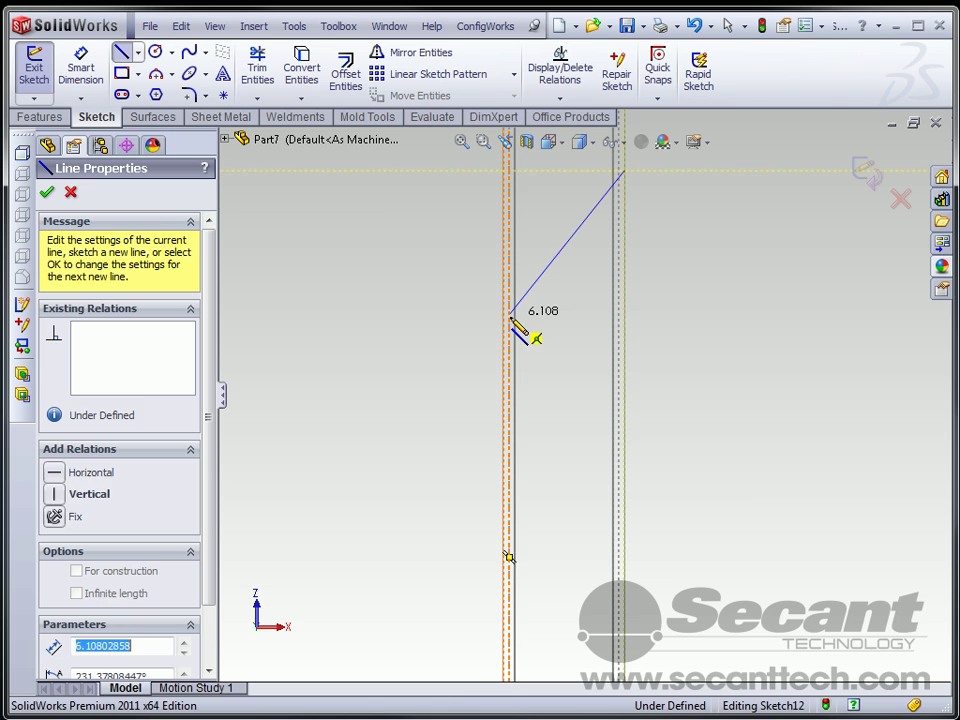
click(514, 375)
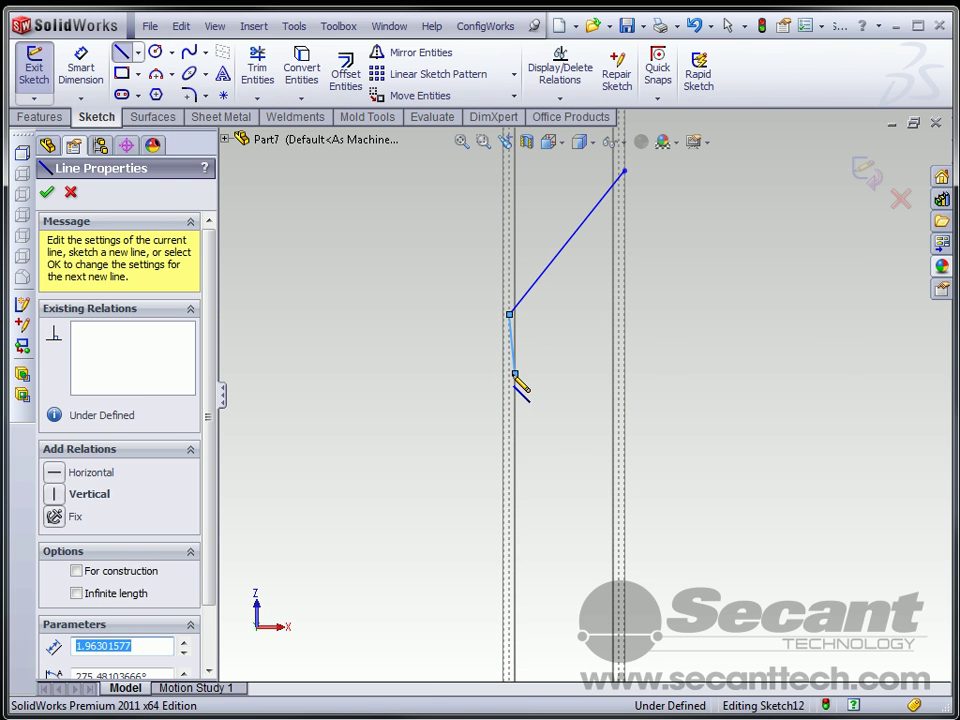
key(Escape)
click(514, 374)
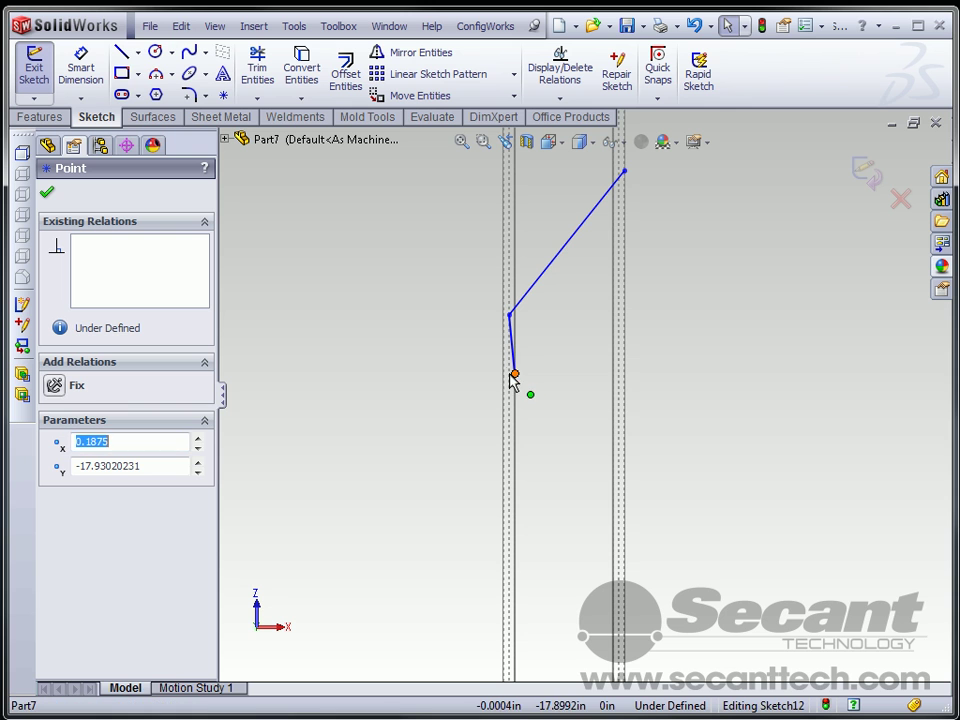
mouse_move(507, 377)
mouse_down()
mouse_move(488, 350)
mouse_move(496, 367)
mouse_move(512, 369)
mouse_up()
- Draw the lower diagonal to the right wall and make both diagonals perpendicular
key(l)
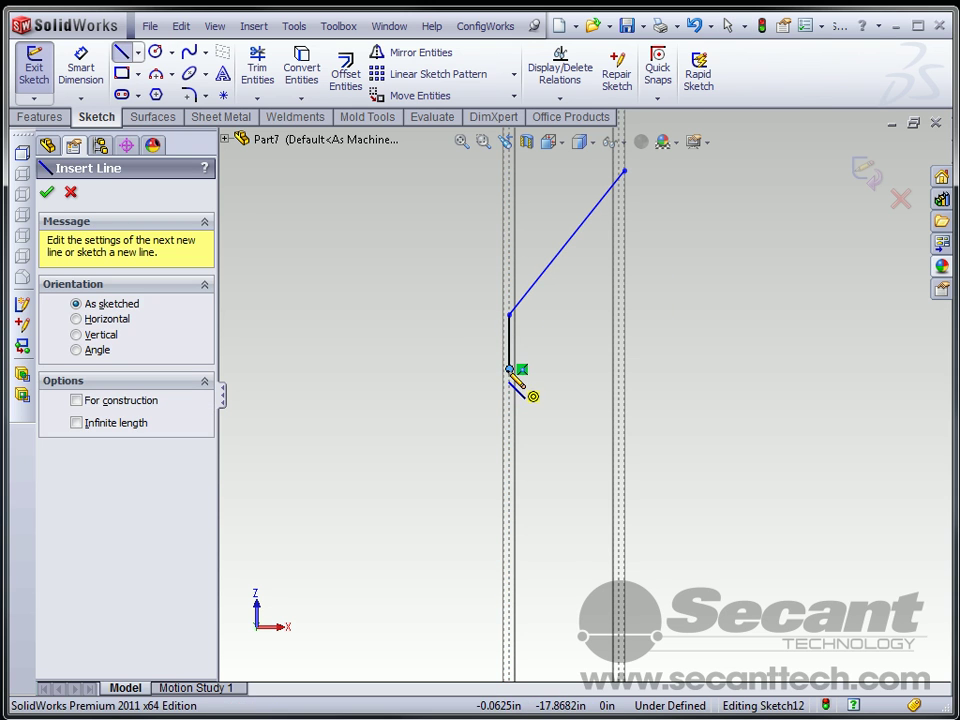
click(510, 369)
click(628, 439)
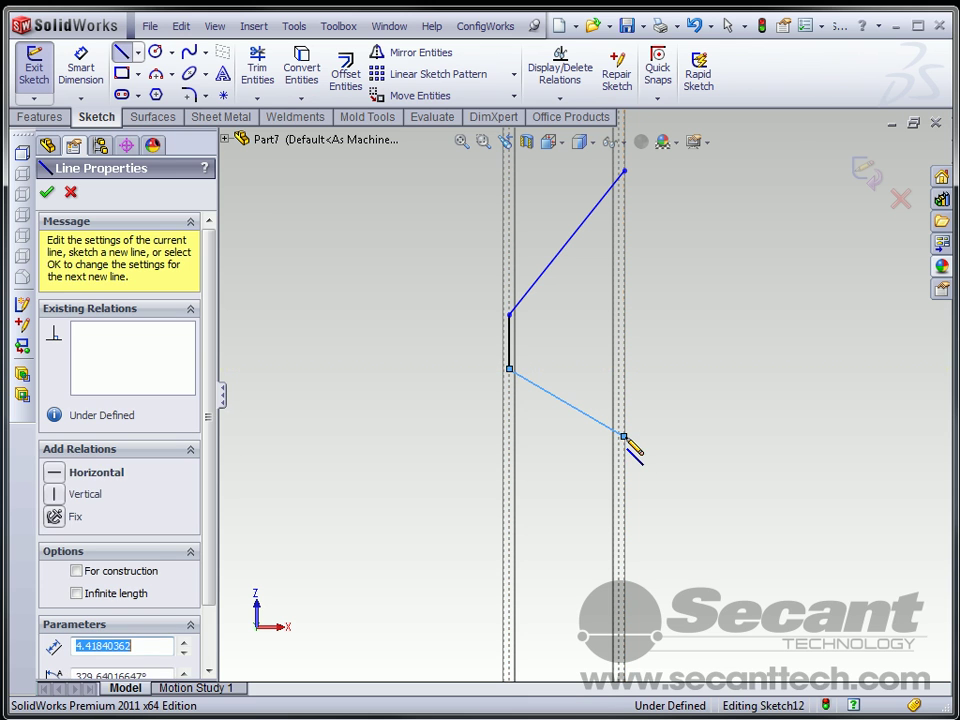
key(Escape)
click(584, 418)
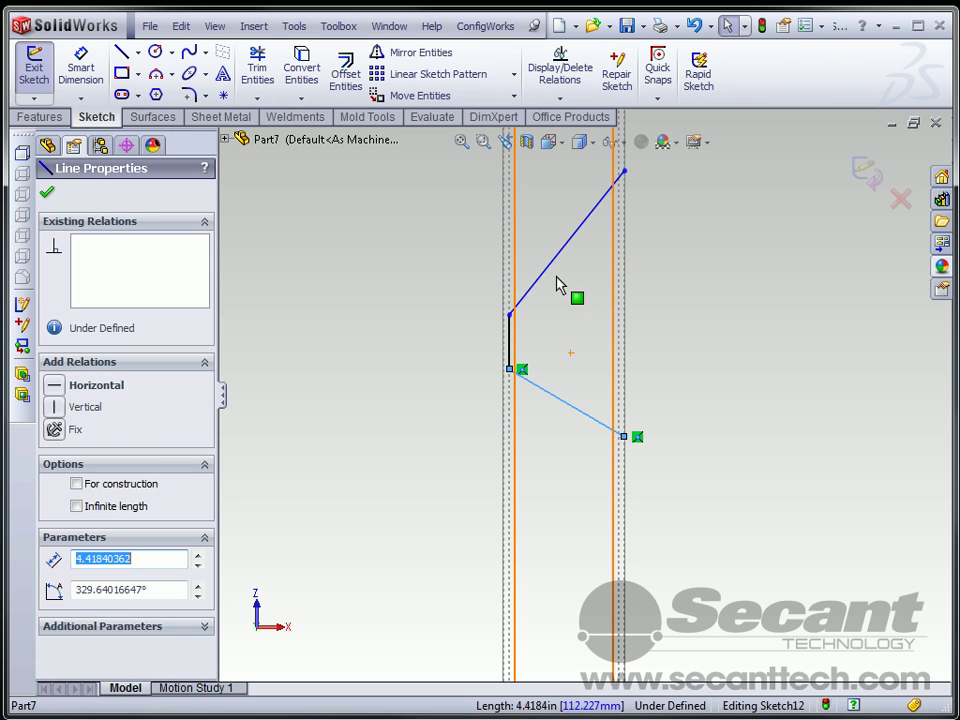
ctrl+click(550, 268)
click(54, 561)
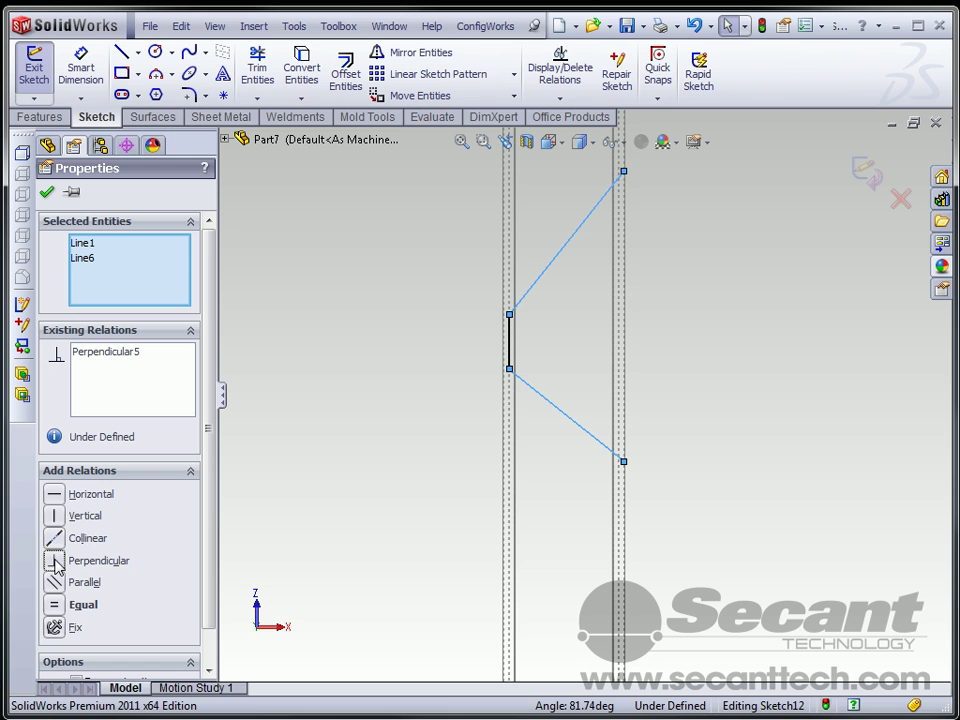
- Make the diagonals equal and dimension the short vertical line to .125 in
click(56, 603)
click(513, 448)
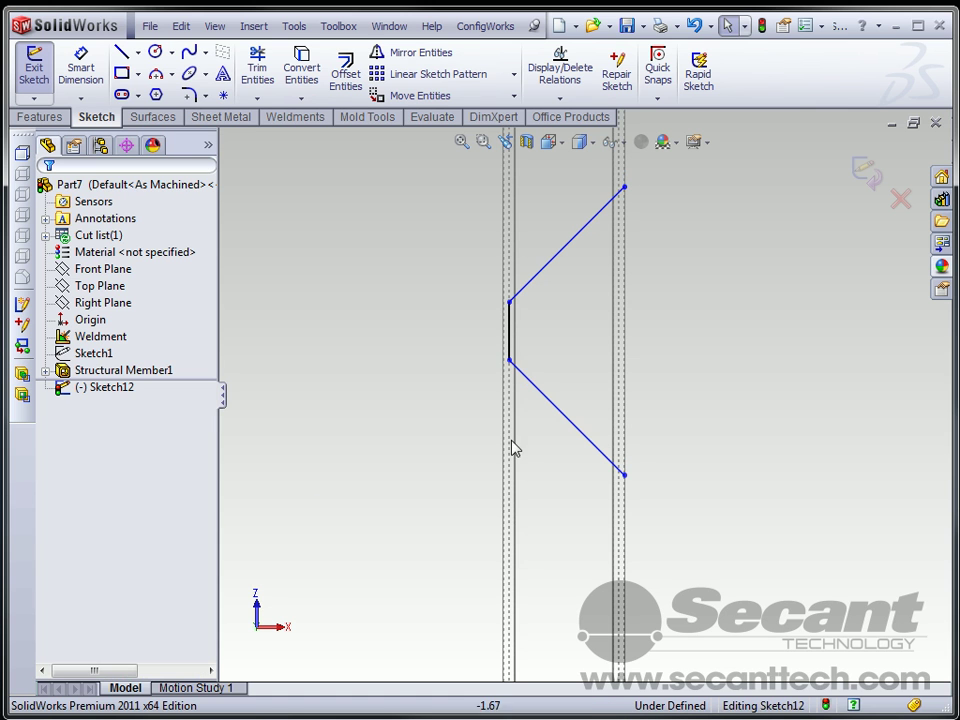
click(81, 67)
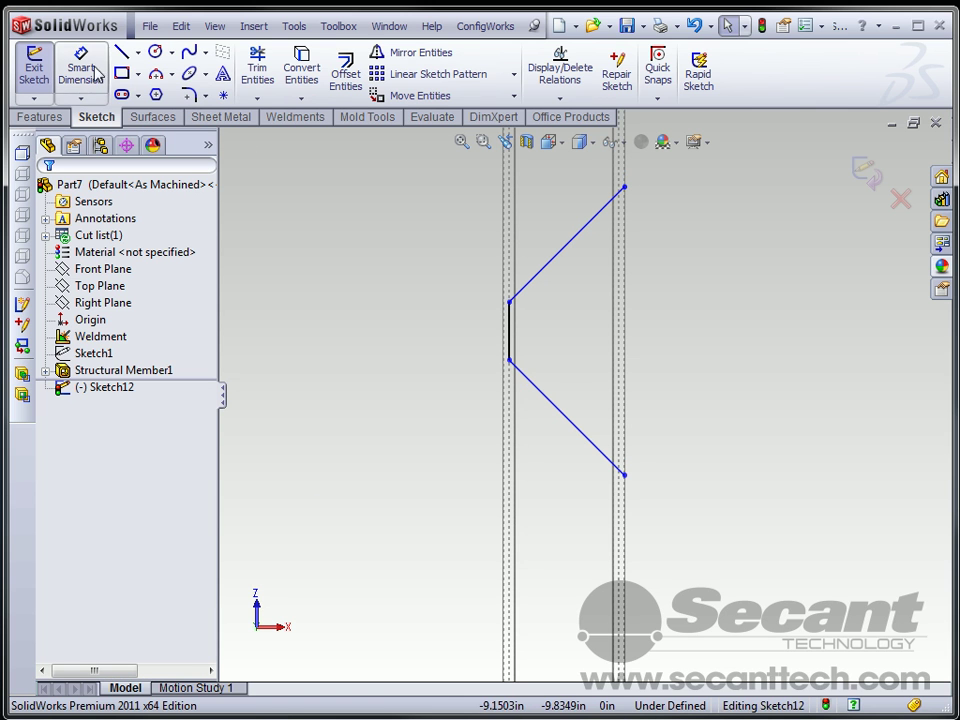
click(510, 330)
click(428, 330)
text(.125)
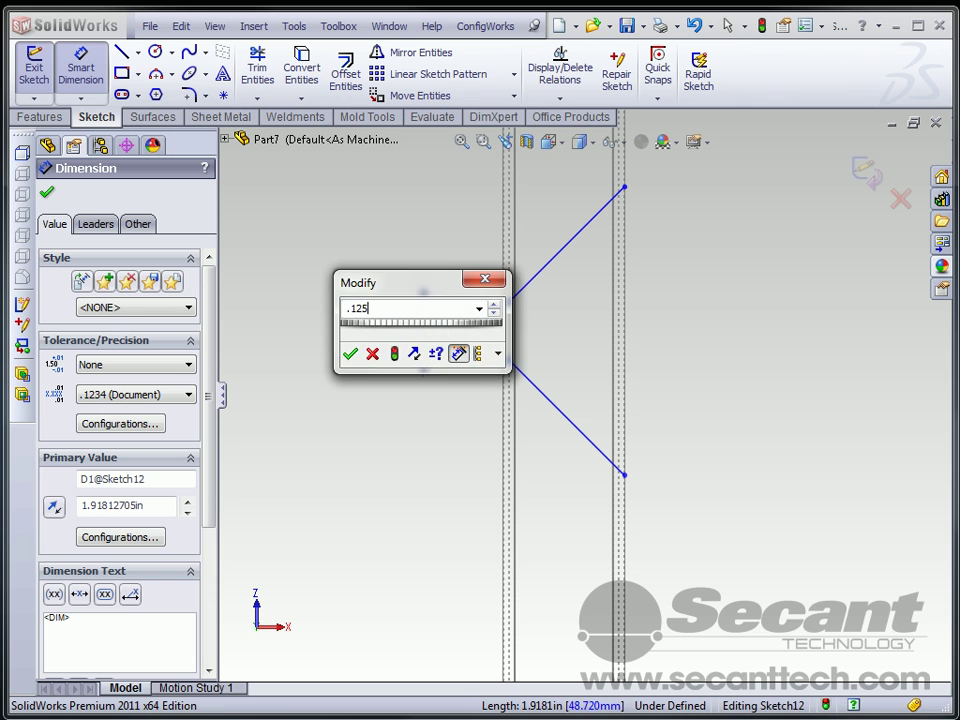
key(Return)
key(Escape)
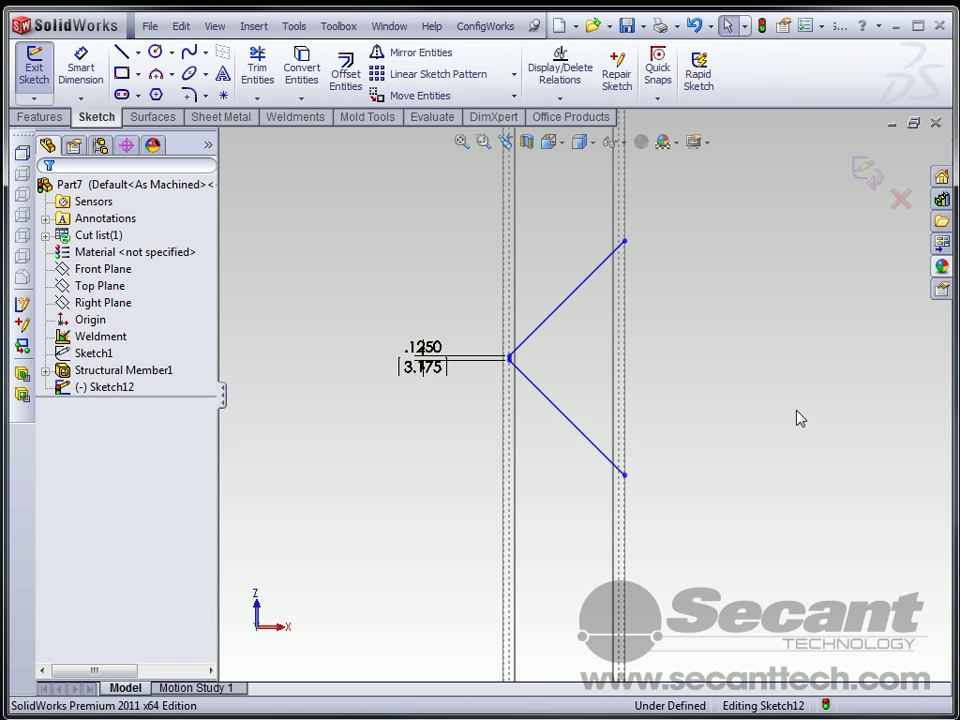
scroll(520, 365, down, 4)
scroll(490, 370, up, 3)
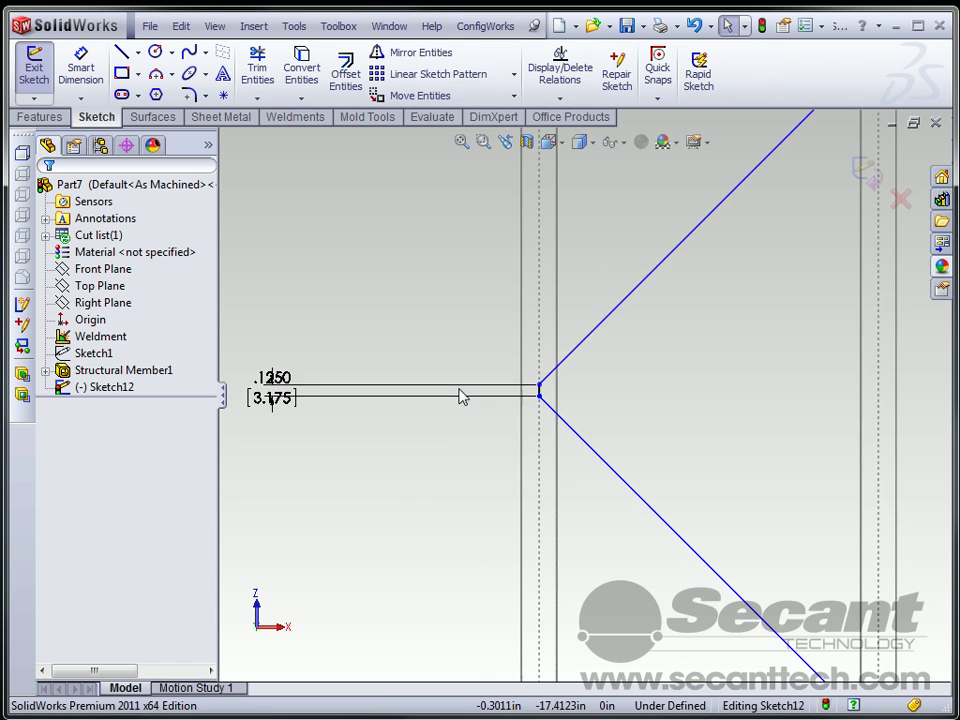
scroll(605, 420, down, 2)
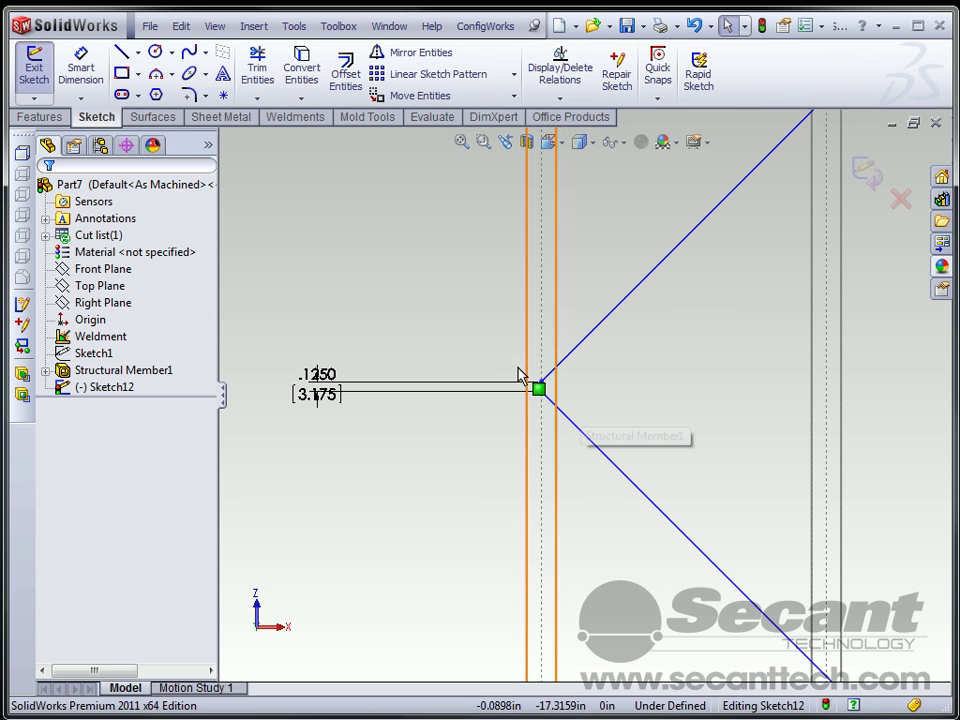
- Place a sketch point at the short vertical line's midpoint
click(223, 95)
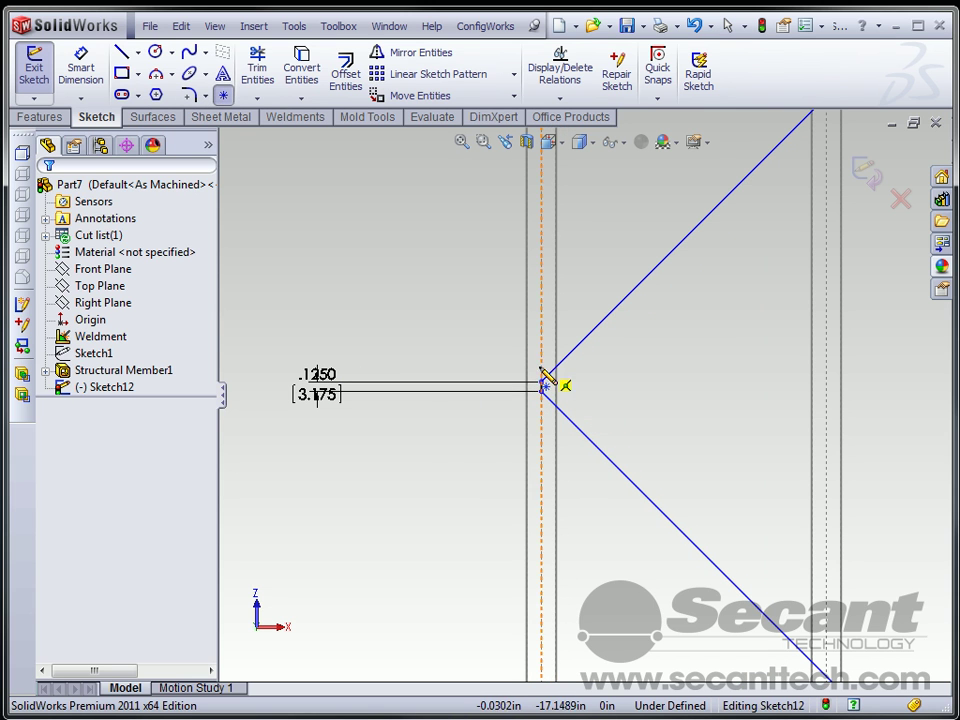
scroll(560, 405, down, 5)
click(551, 404)
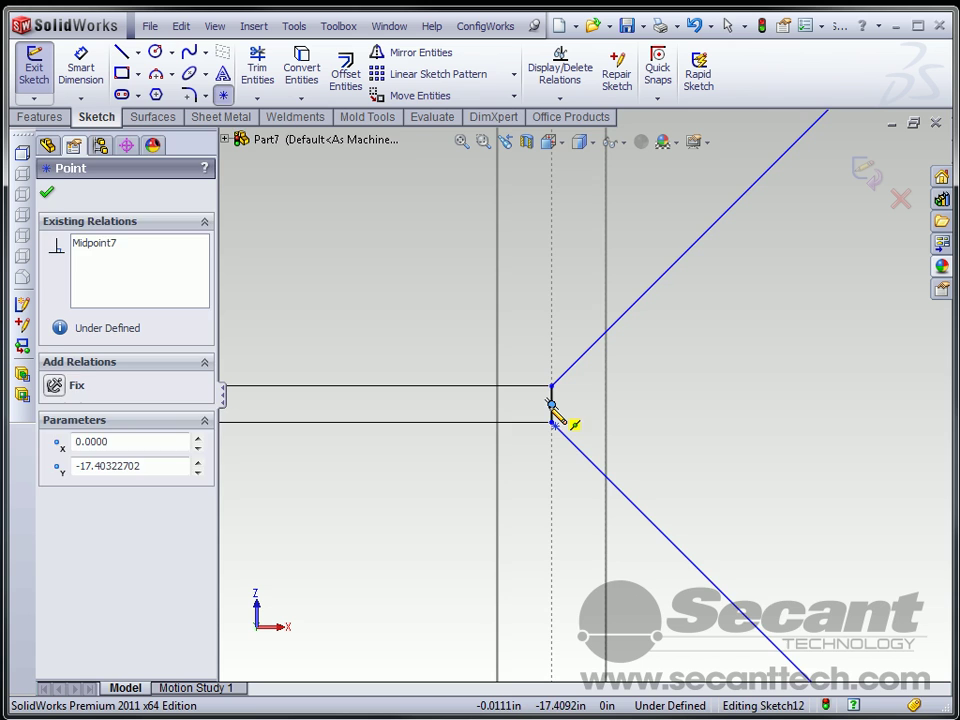
key(Escape)
scroll(520, 313, up, 4)
scroll(585, 392, up, 5)
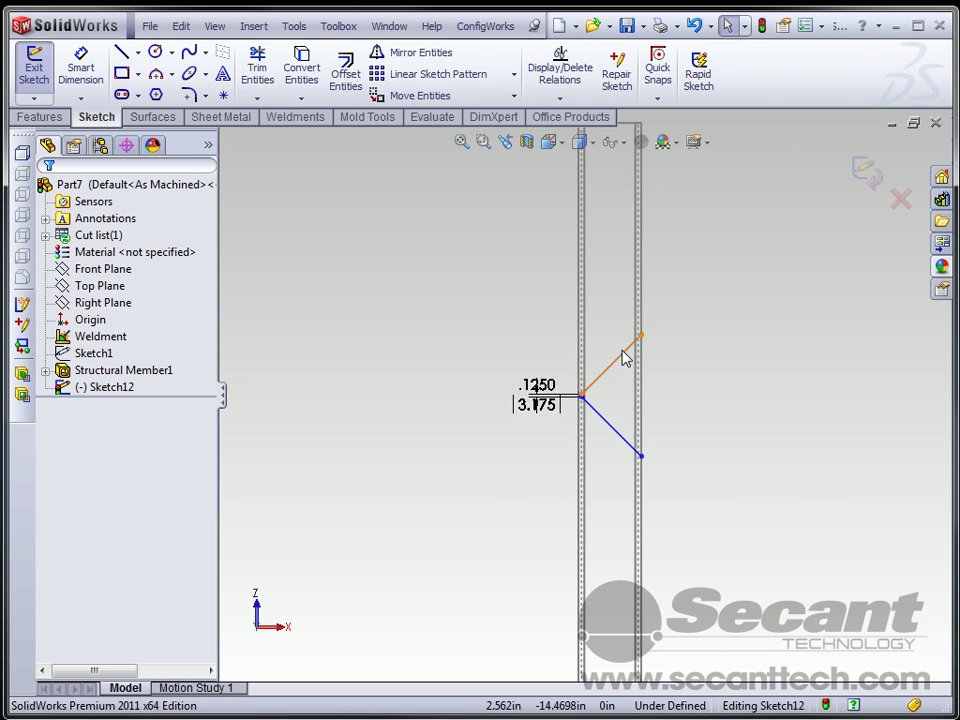
- Dimension the midpoint 18 in below the tube's top end
click(86, 68)
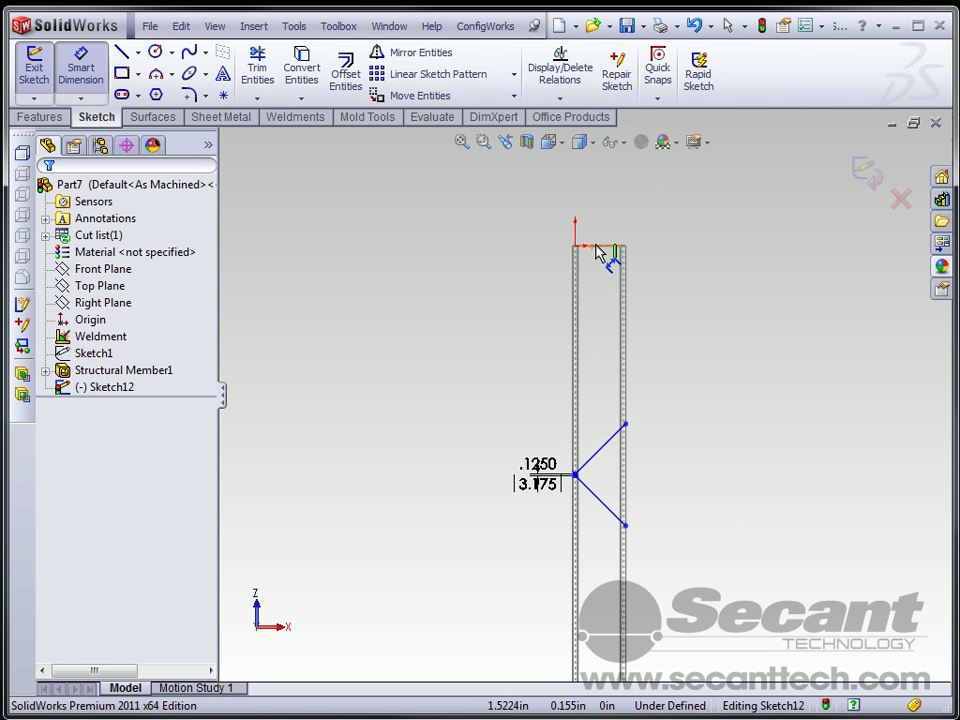
scroll(588, 460, down, 5)
scroll(586, 450, down, 3)
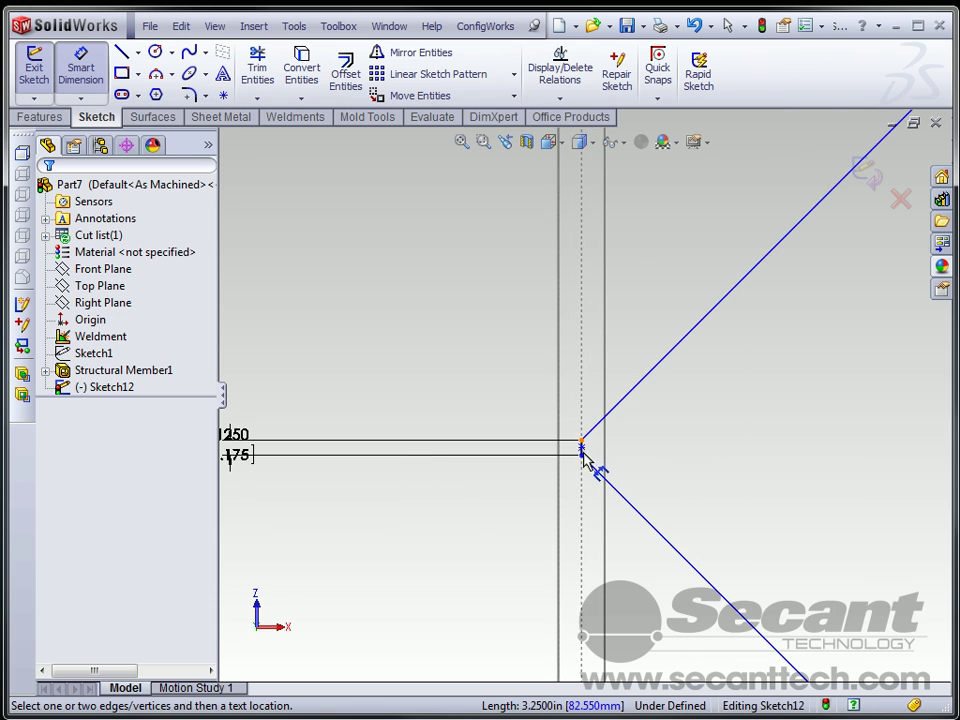
click(584, 447)
scroll(584, 447, up, 2)
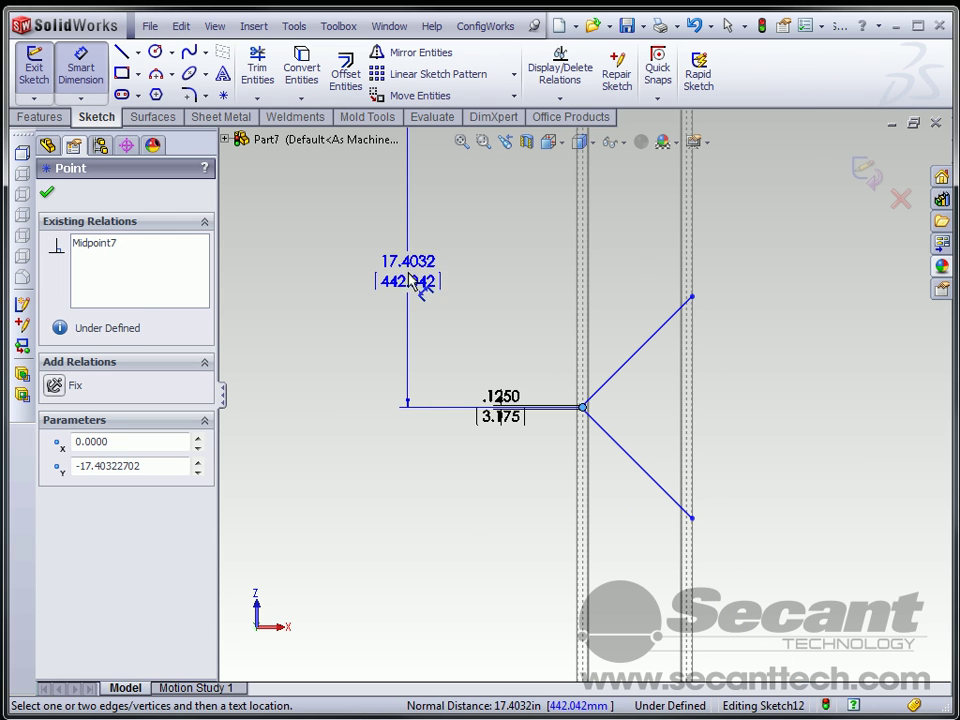
click(412, 262)
text(18)
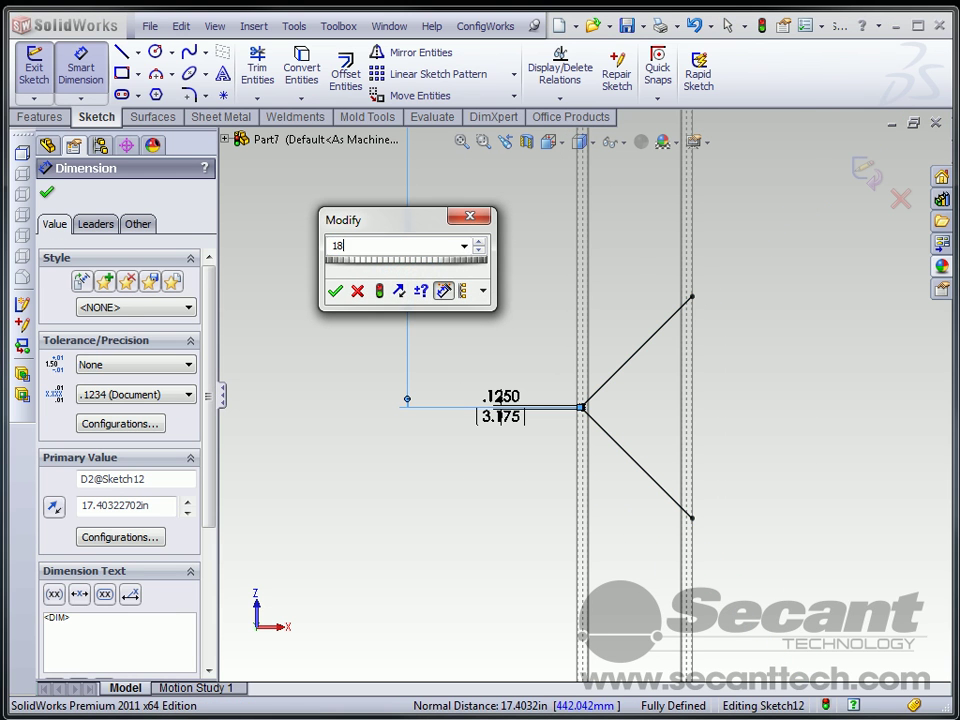
key(Return)
key(z)
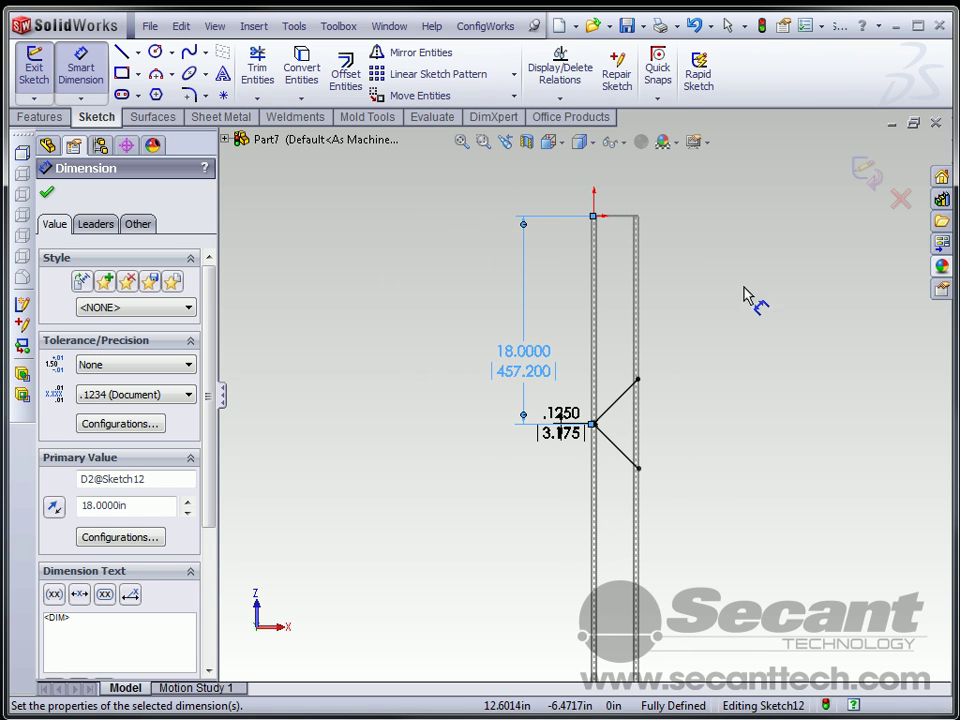
- Extrude-cut the notch sketch Through All in both directions
click(40, 117)
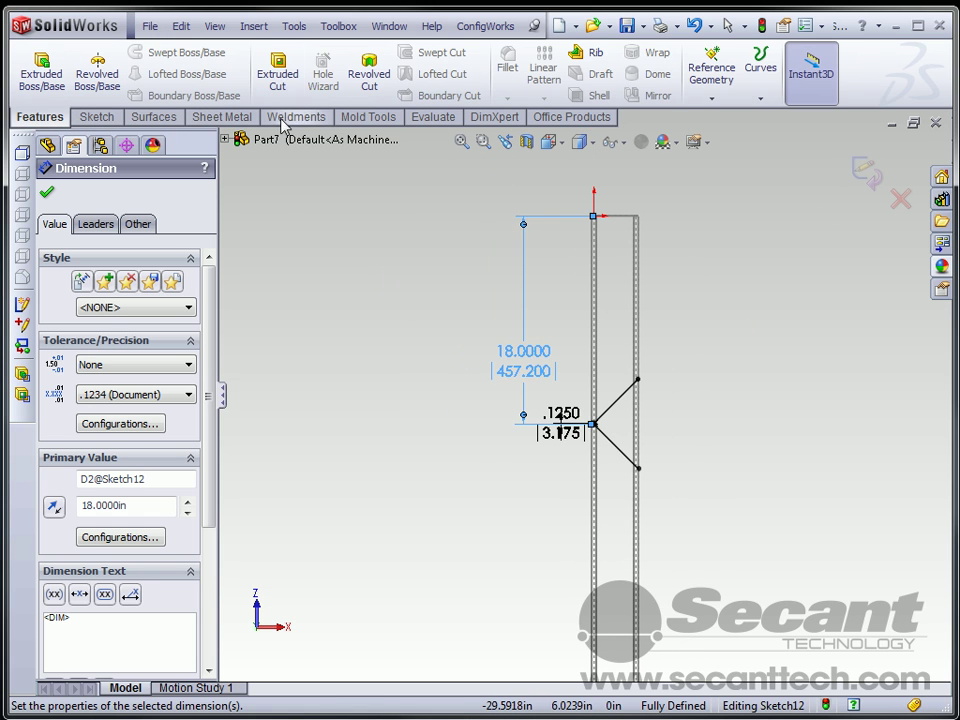
click(280, 74)
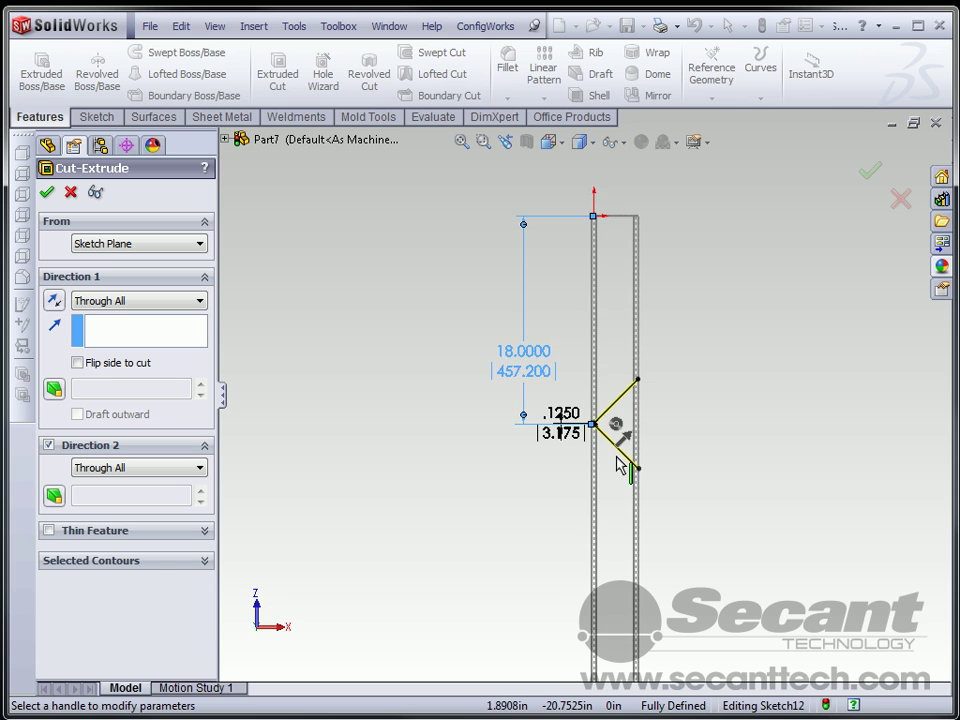
scroll(610, 443, down, 3)
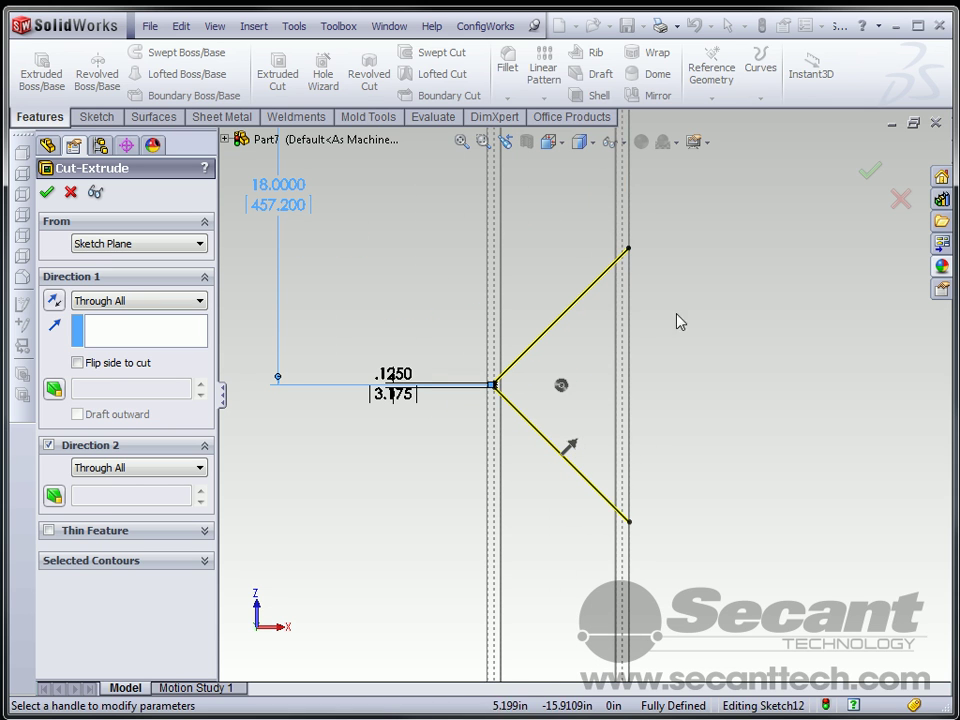
click(47, 192)
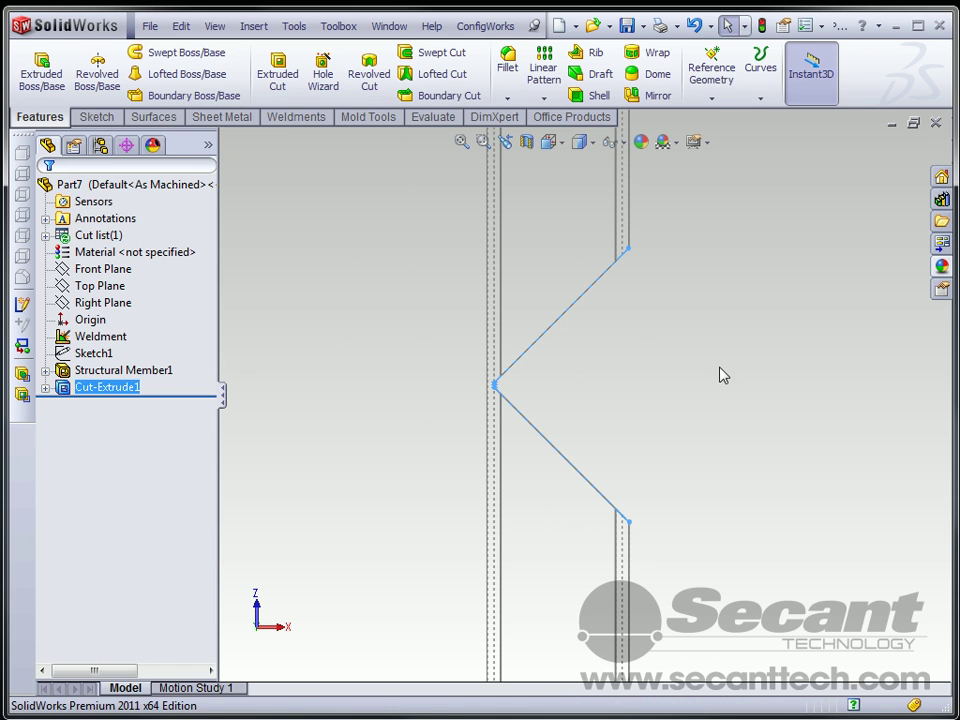
key(f)
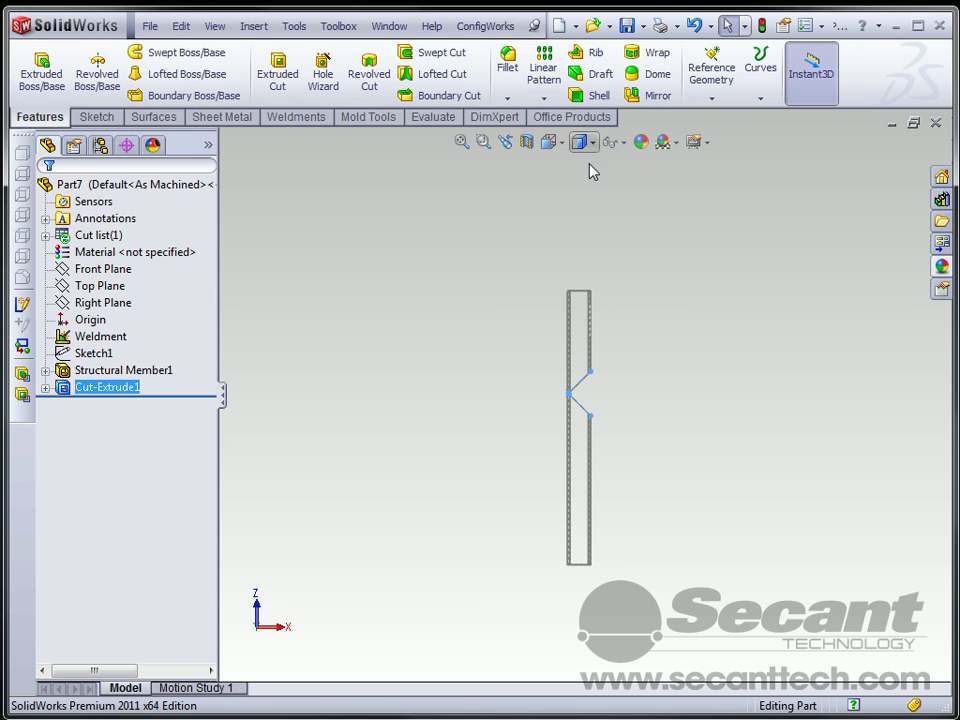
mouse_move(692, 377)
middle_down()
mouse_move(463, 392)
mouse_move(551, 422)
mouse_move(572, 302)
mouse_move(551, 418)
middle_up()
scroll(606, 401, down, 5)
scroll(570, 395, down, 5)
scroll(585, 375, down, 5)
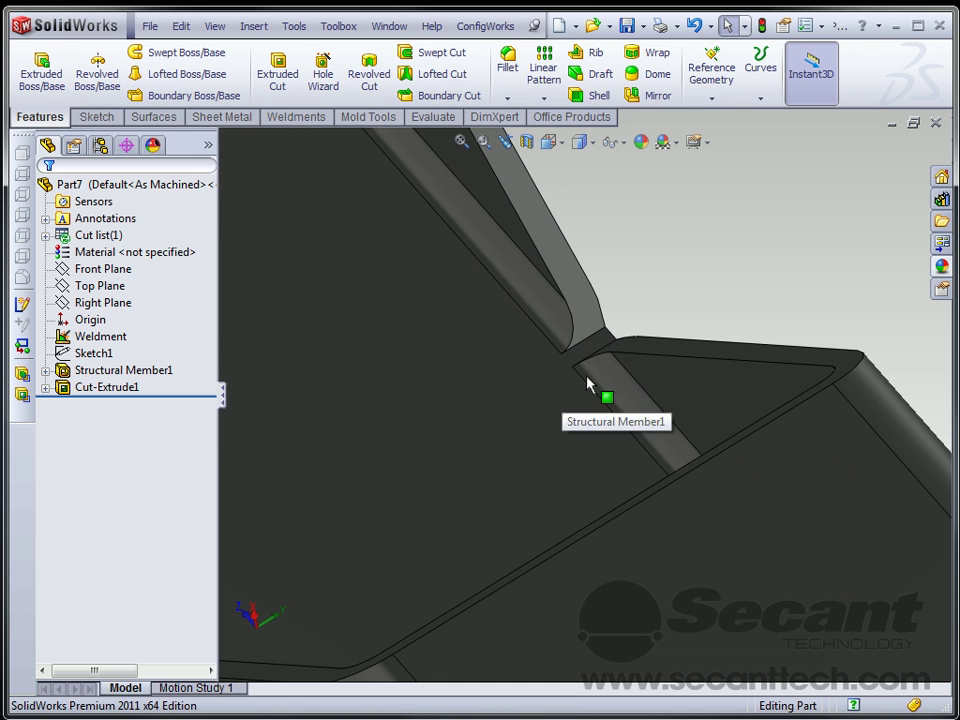
click(437, 430)
scroll(490, 430, up, 5)
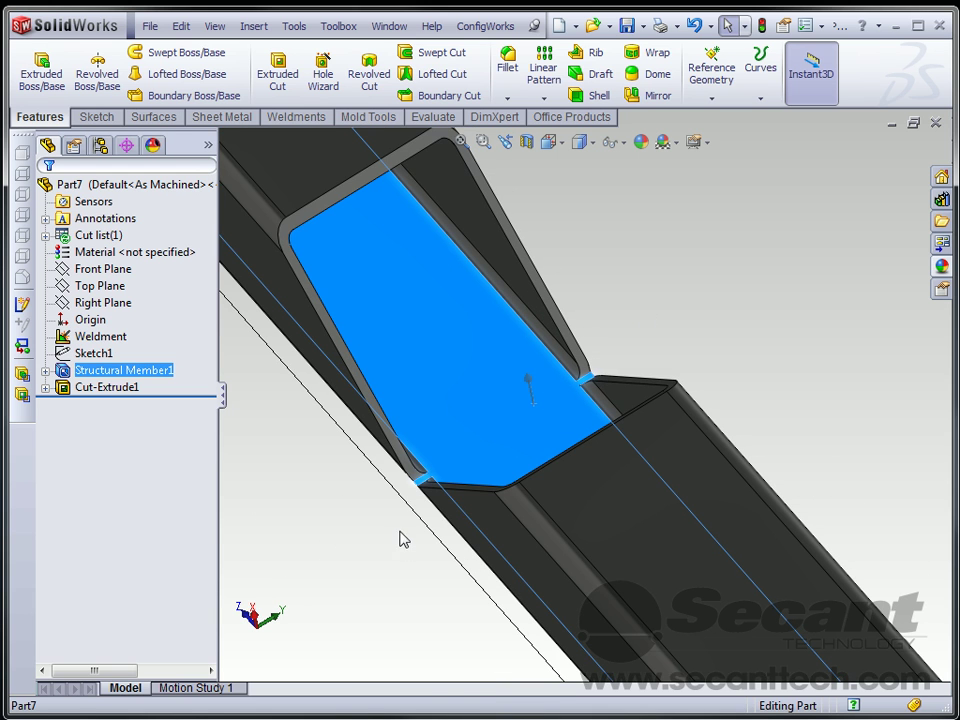
scroll(385, 538, up, 2)
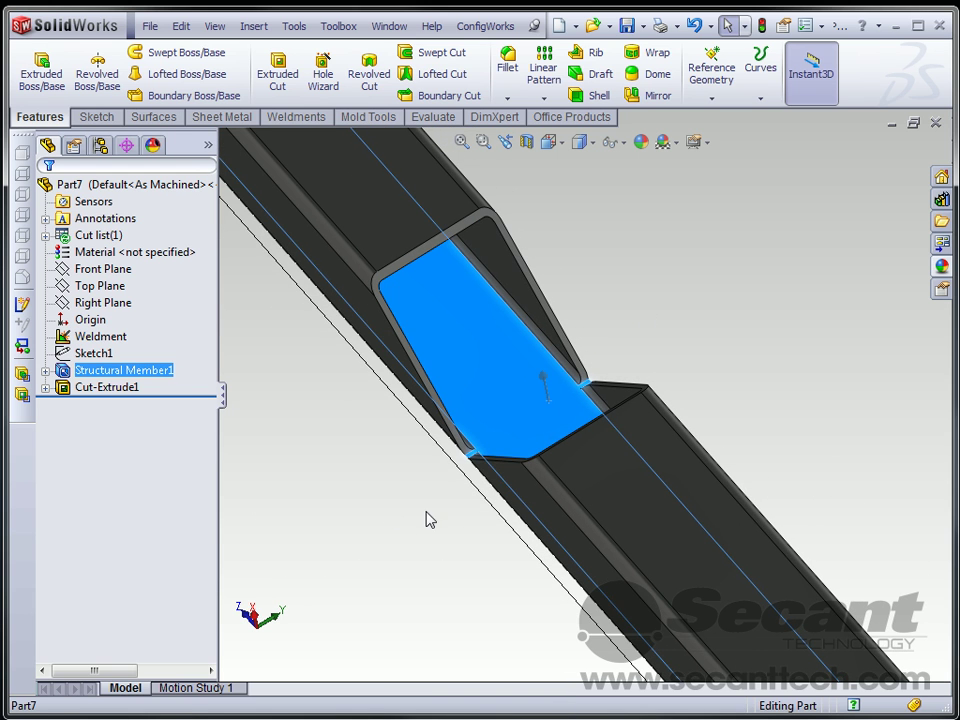
click(428, 519)
scroll(516, 403, up, 5)
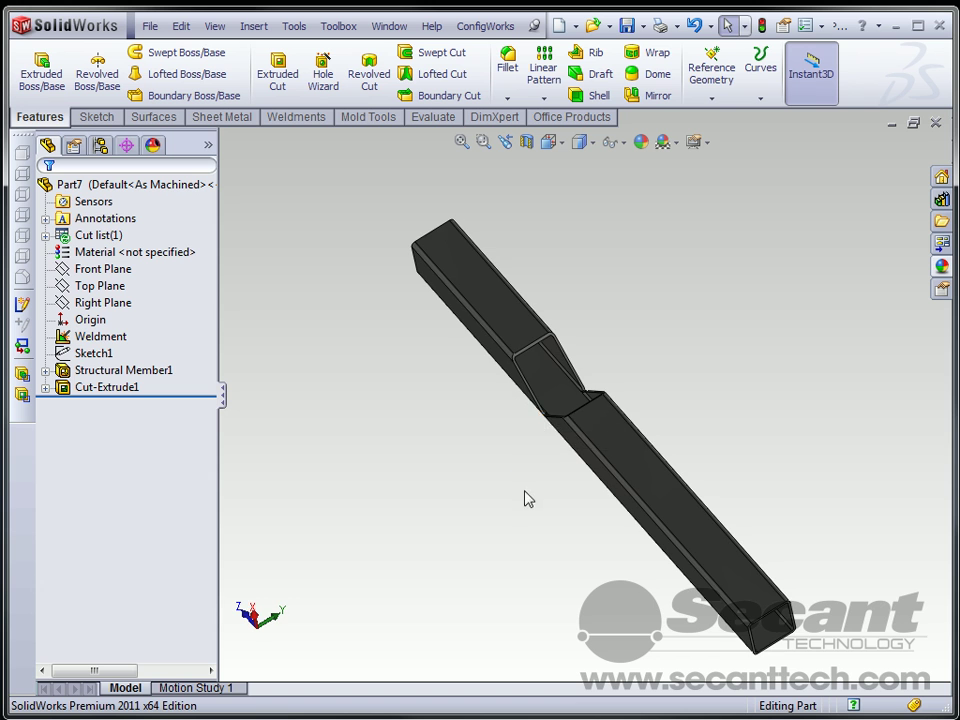
middle_drag(528, 498, 765, 572)
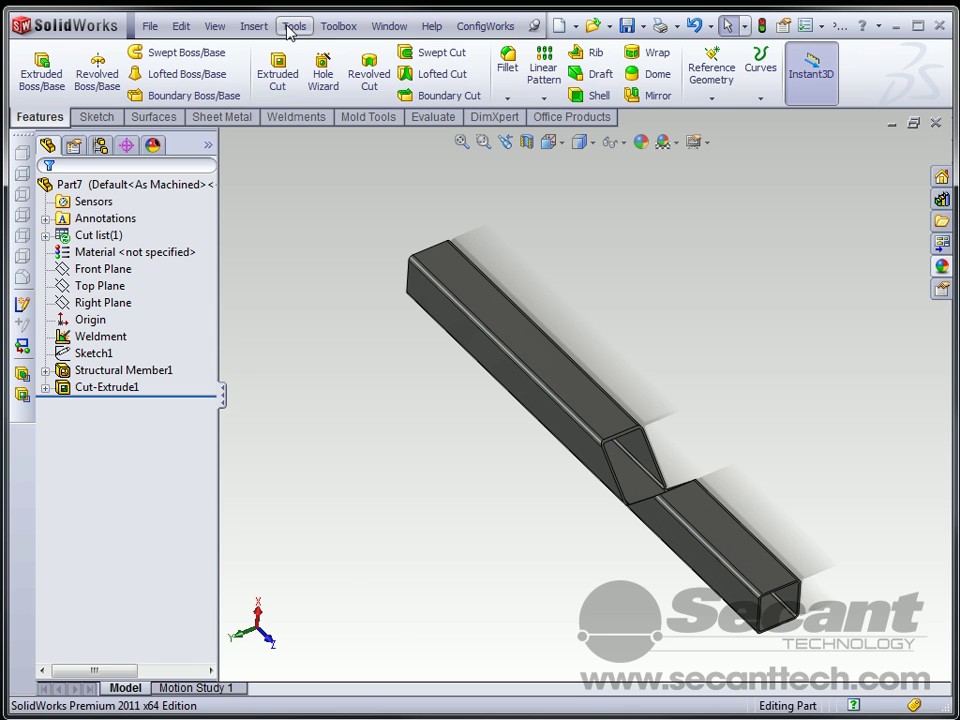
- Apply a -90° Flex bend to the tube and drag Trim Plane 1 about 9.5 in along it
click(254, 26)
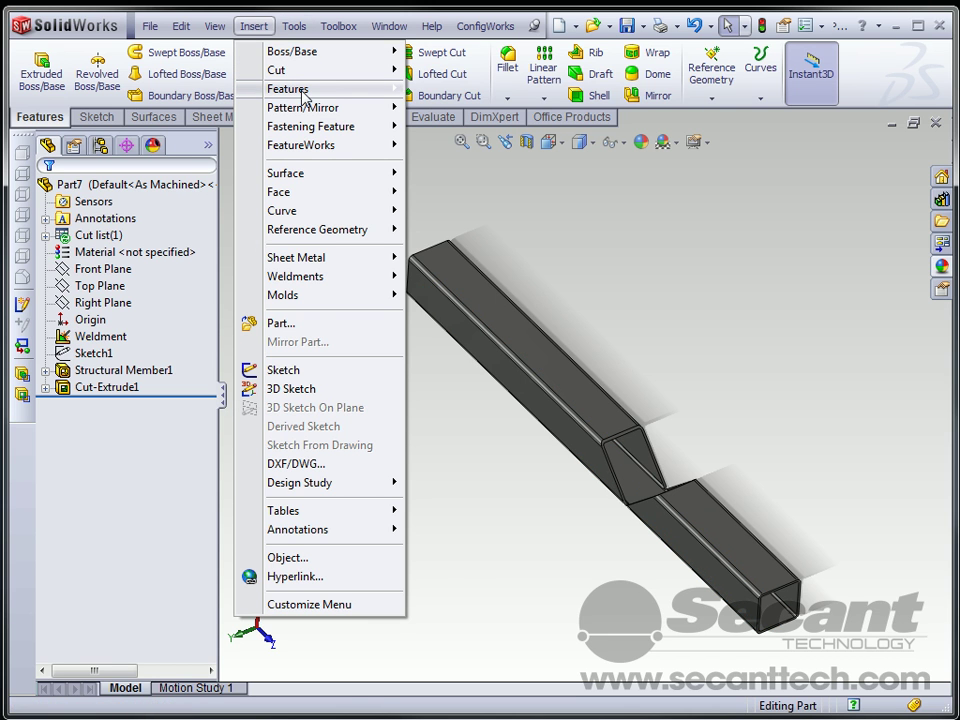
mouse_move(306, 90)
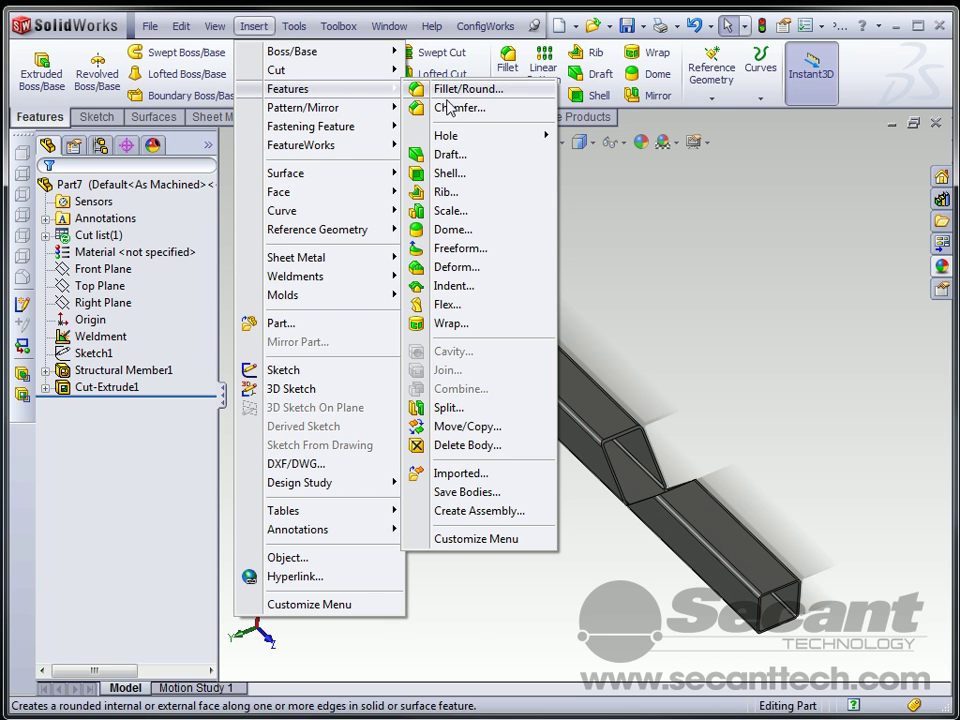
click(430, 303)
click(620, 468)
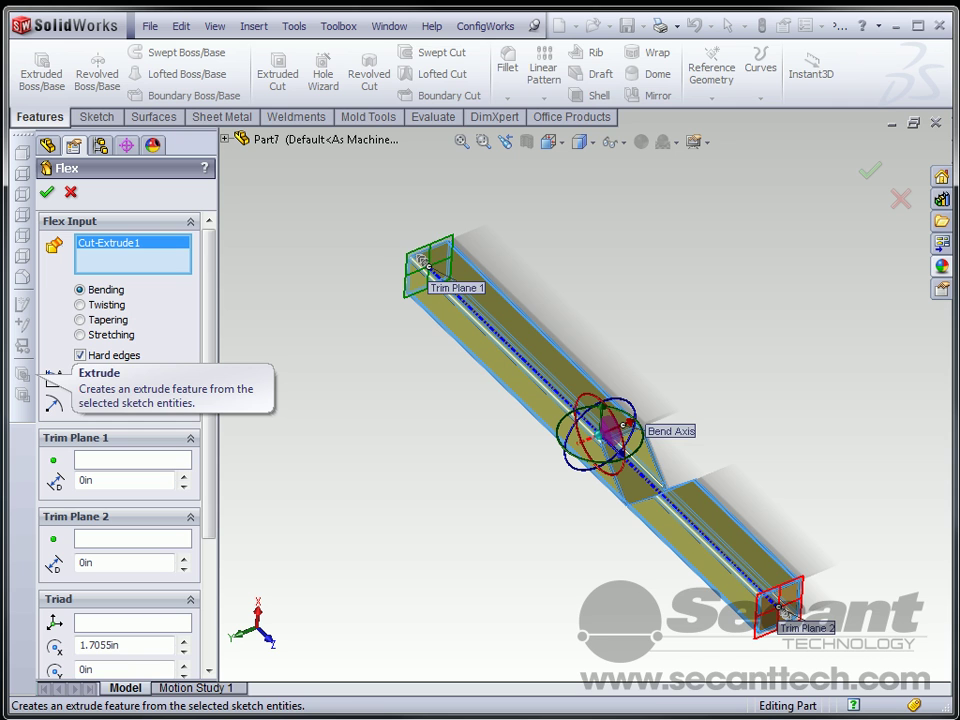
double_click(126, 378)
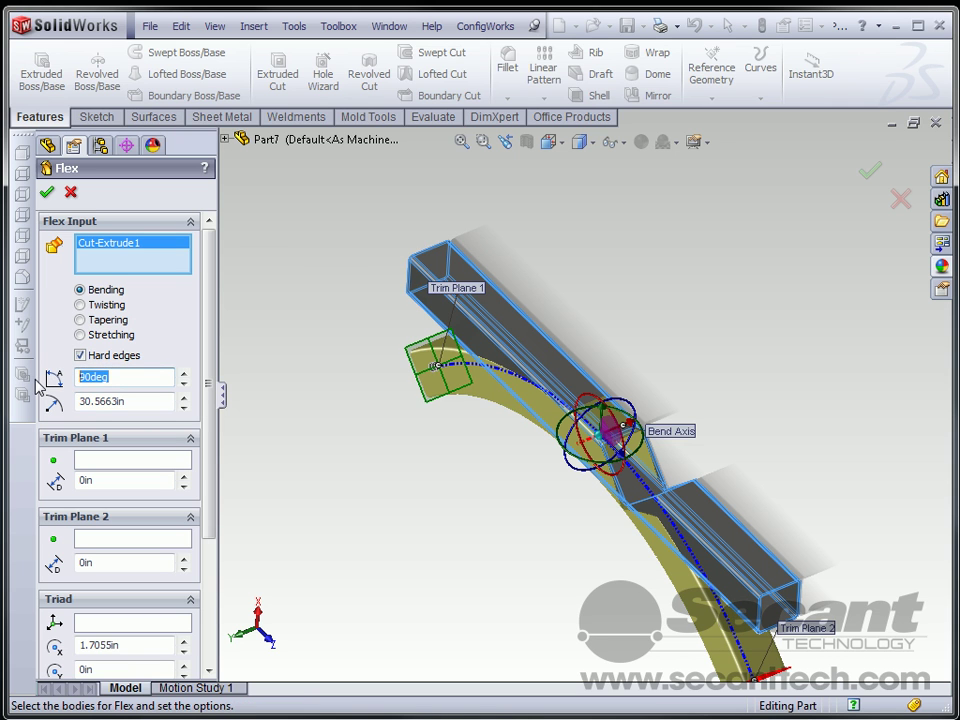
key(Tab)
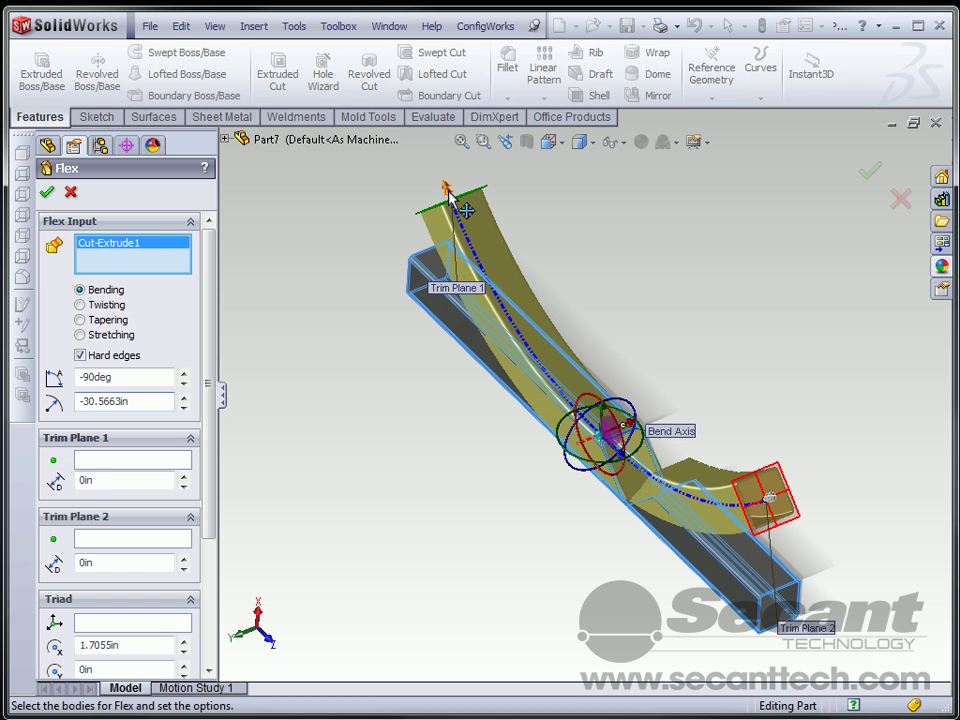
drag(448, 190, 502, 287)
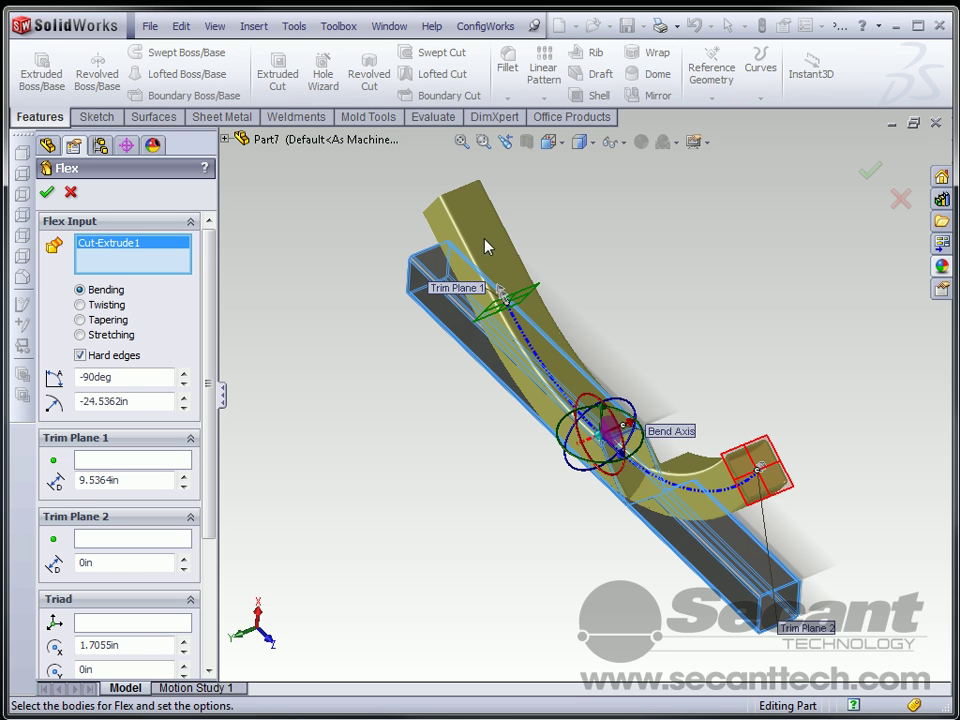
- Set the Flex trim planes to 29.9375 in (Trim Plane 1) and 17.9375 in (Trim Plane 2)
middle_drag(510, 480, 549, 461)
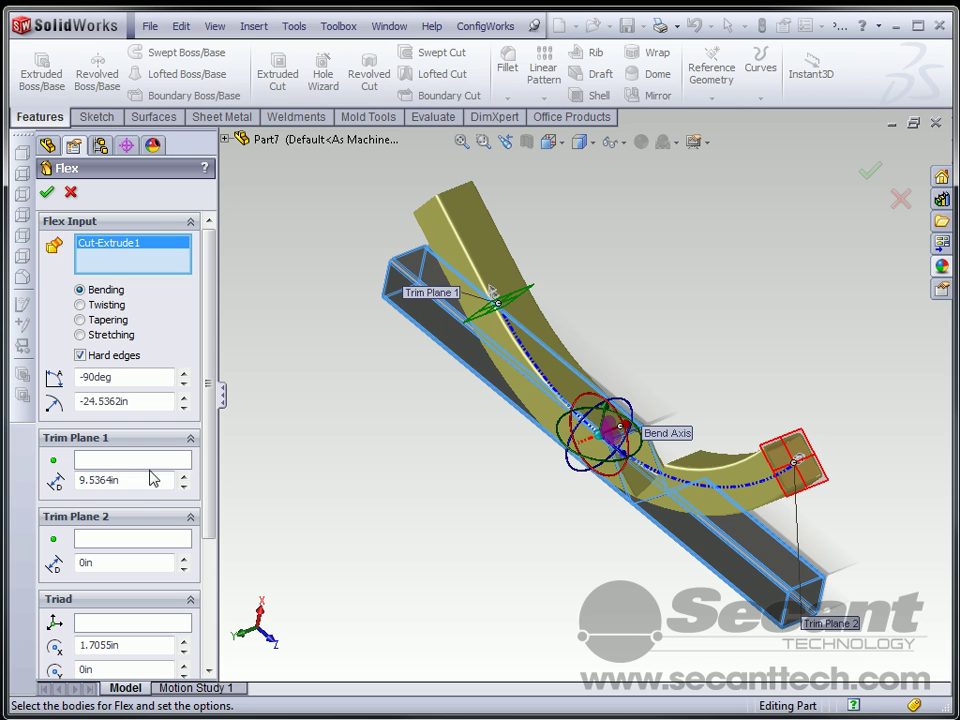
drag(152, 478, 95, 478)
text(30-1/16)
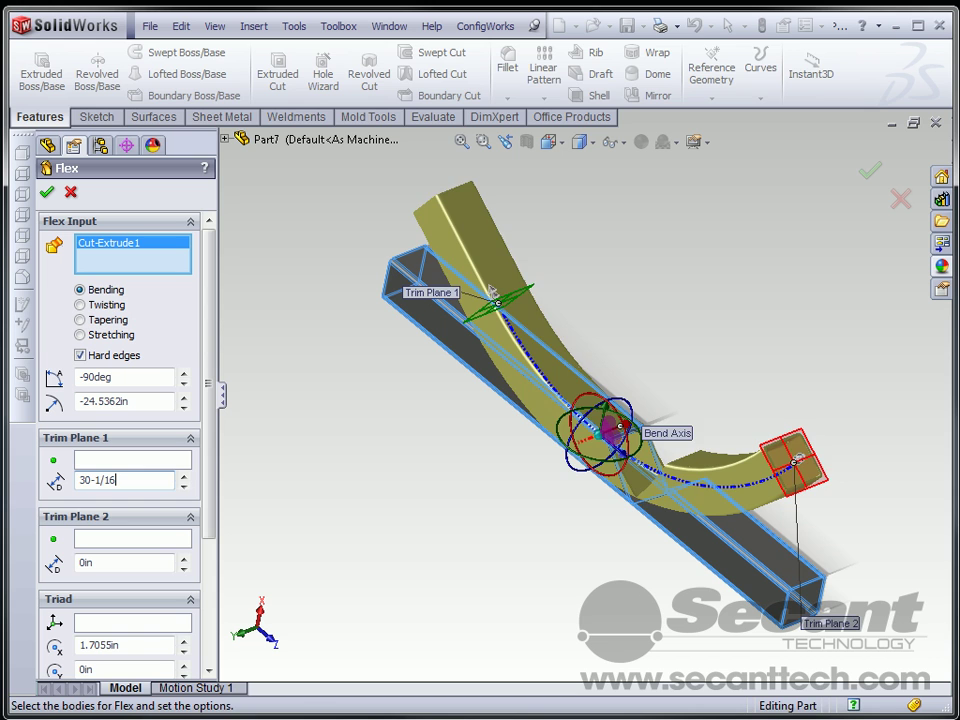
key(Tab)
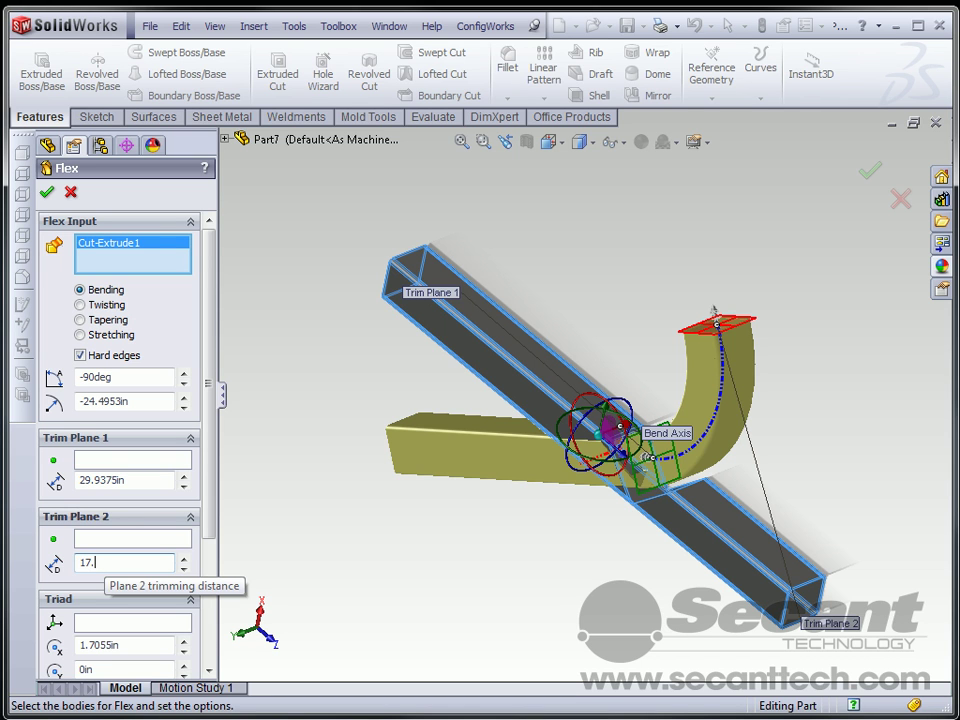
text(9375)
key(Tab)
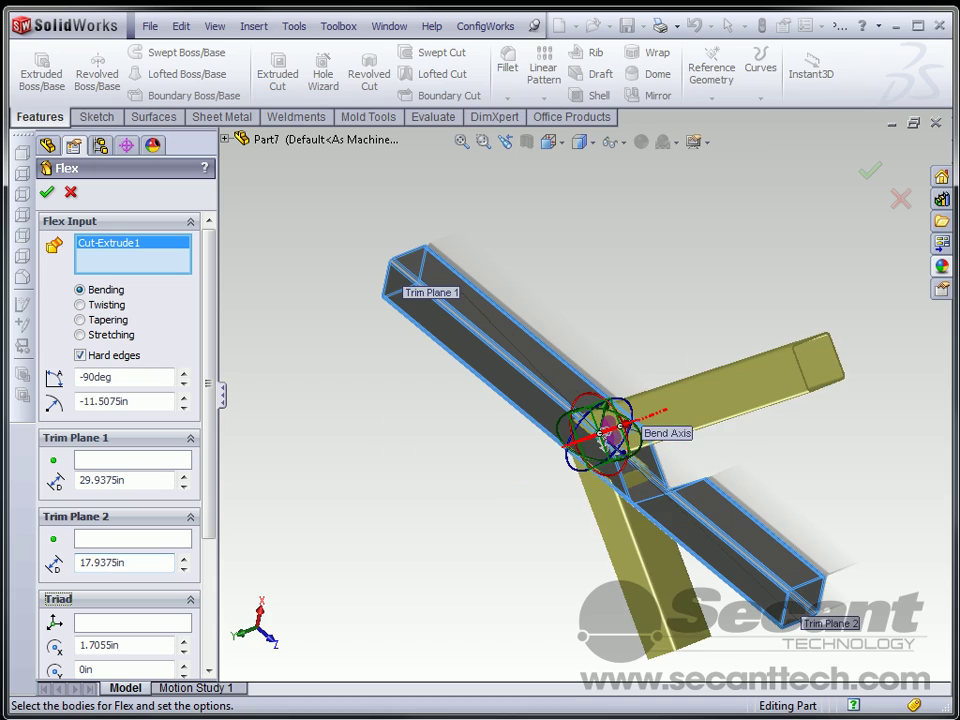
middle_drag(470, 500, 678, 489)
- Set the Flex triad X position to 0 in so the bend centres on the notch
scroll(543, 485, down, 5)
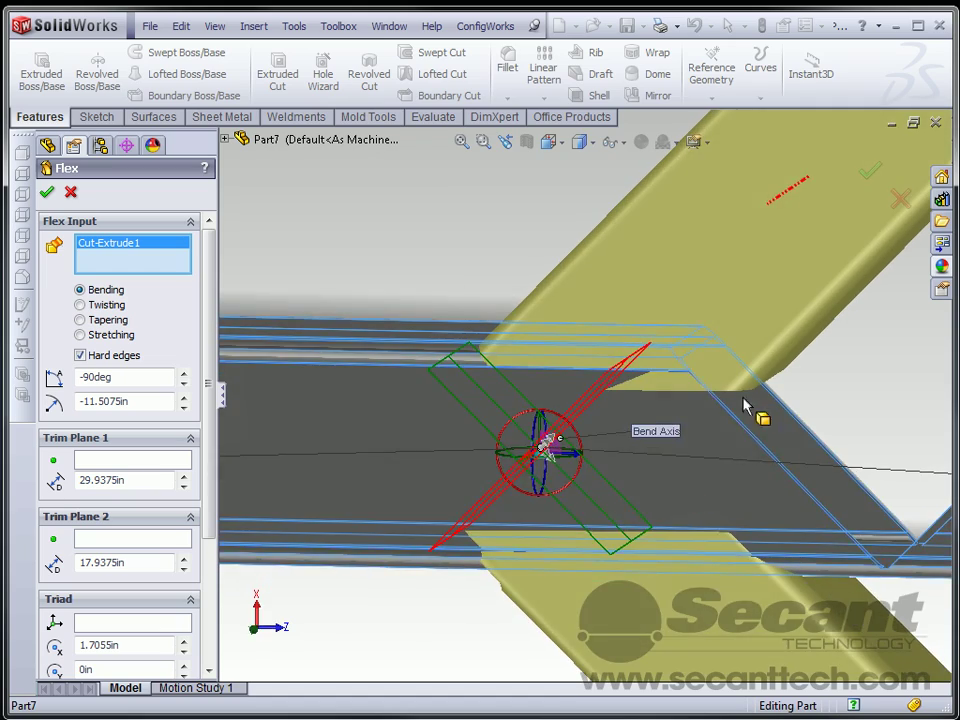
middle_drag(743, 405, 706, 262)
scroll(528, 440, up, 3)
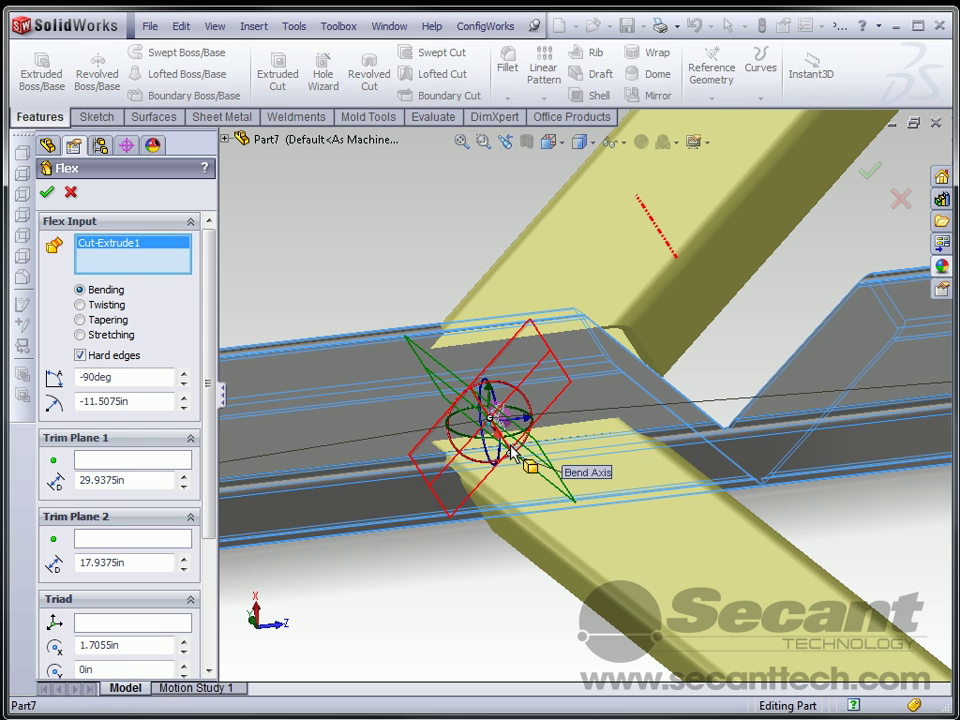
drag(213, 545, 208, 660)
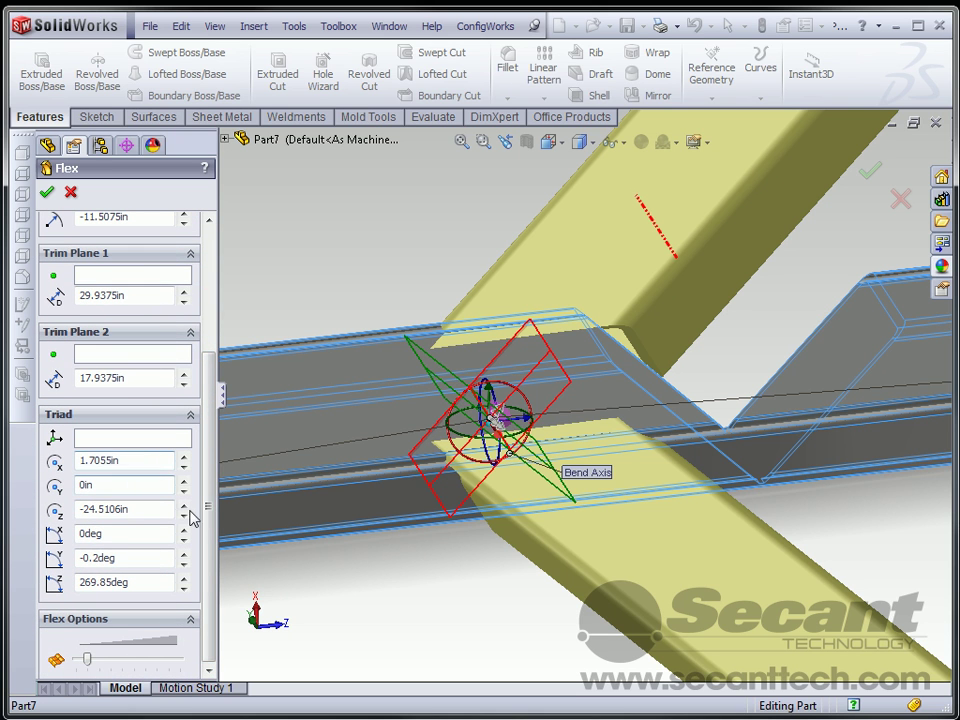
middle_drag(385, 577, 363, 642)
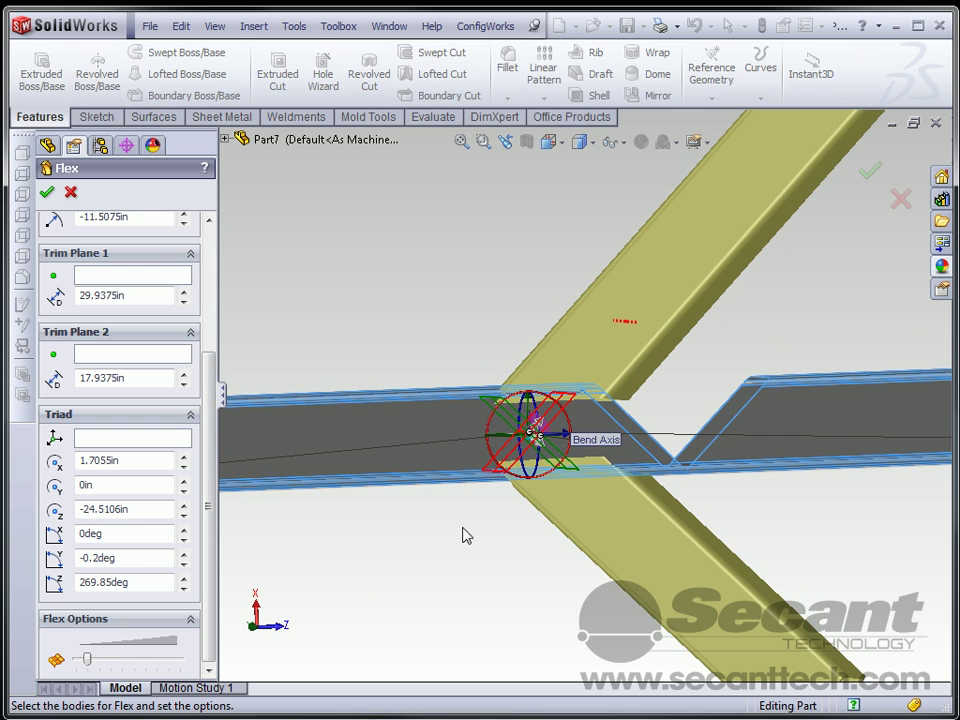
middle_drag(463, 535, 628, 392)
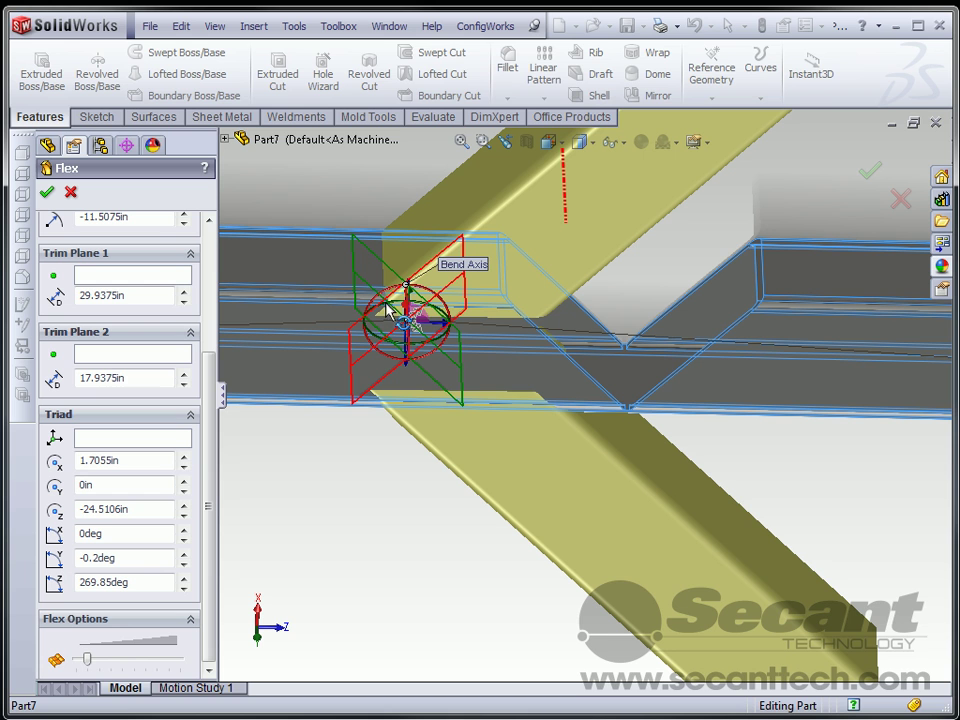
drag(154, 464, 77, 462)
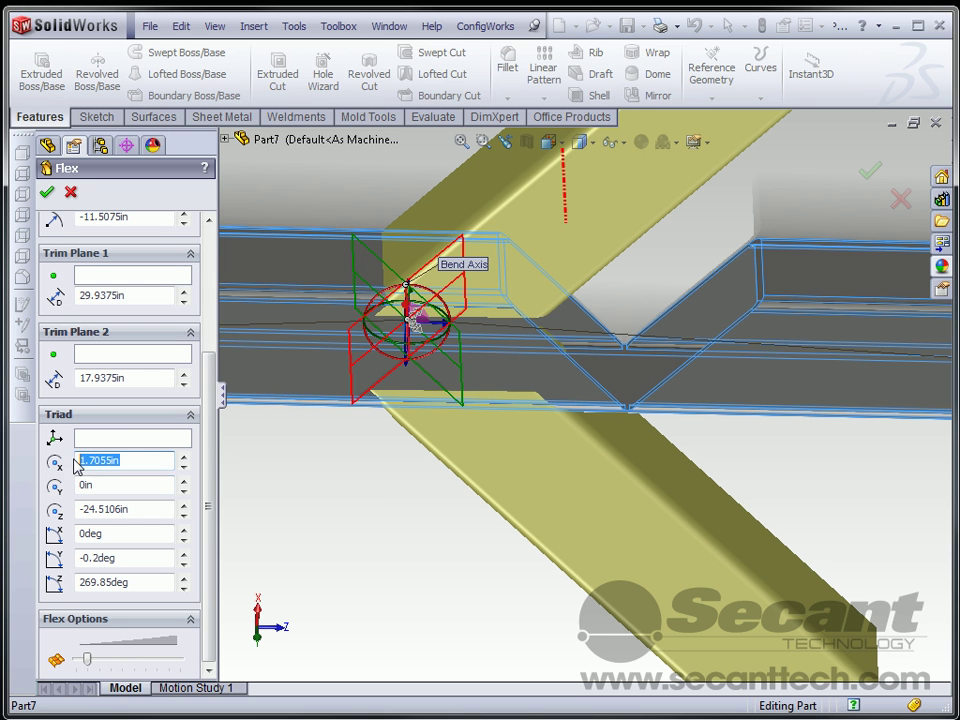
text(0)
key(Return)
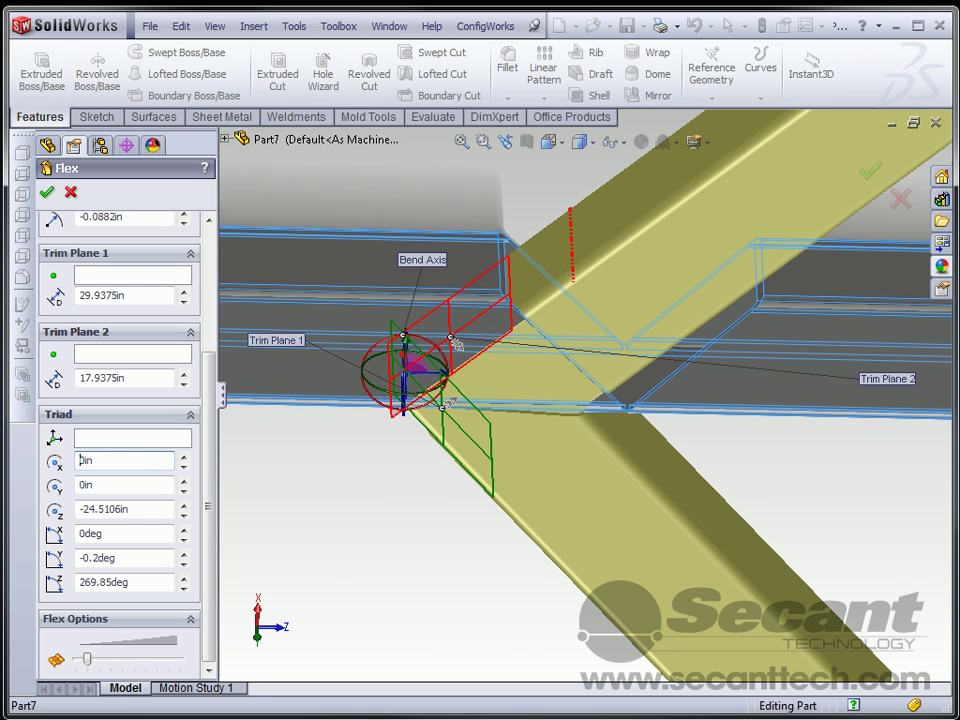
middle_drag(597, 571, 579, 422)
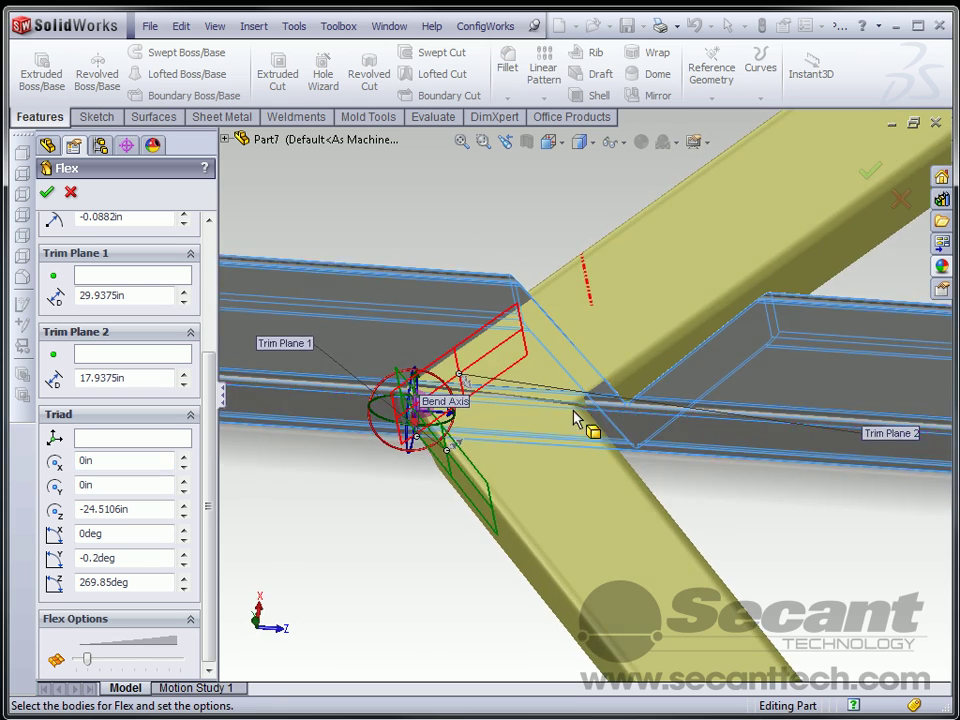
scroll(579, 410, down, 5)
scroll(636, 396, down, 2)
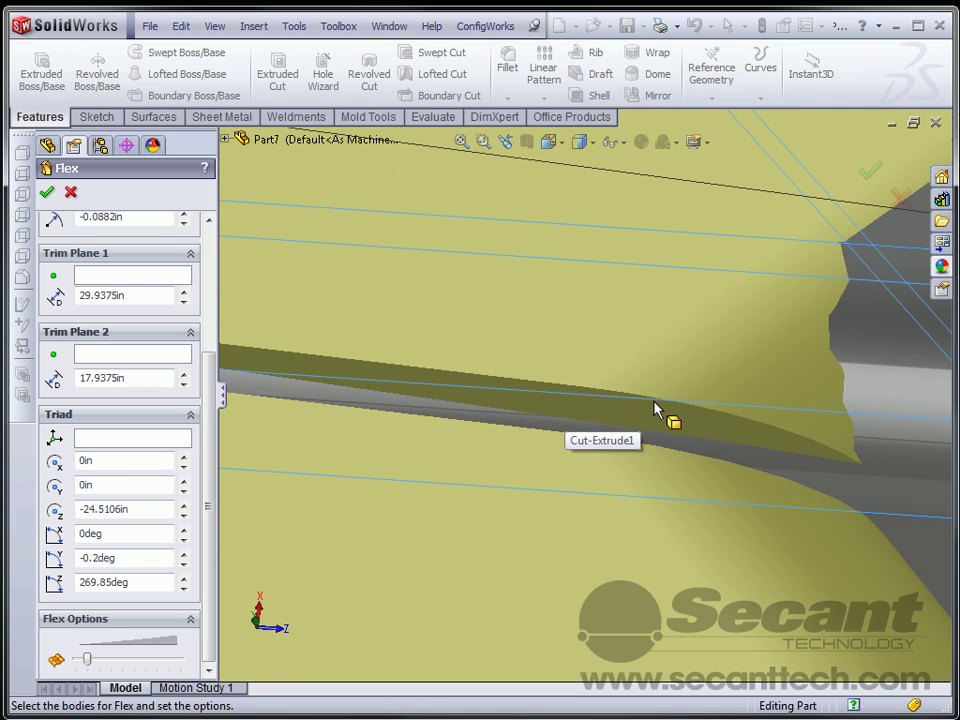
scroll(516, 465, up, 3)
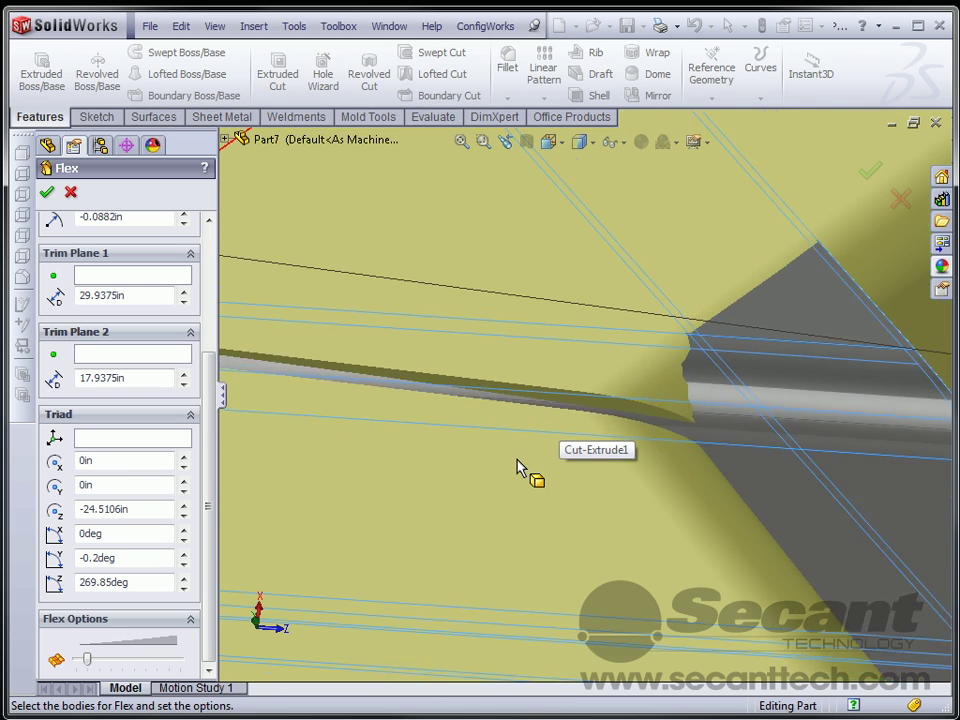
scroll(505, 472, up, 5)
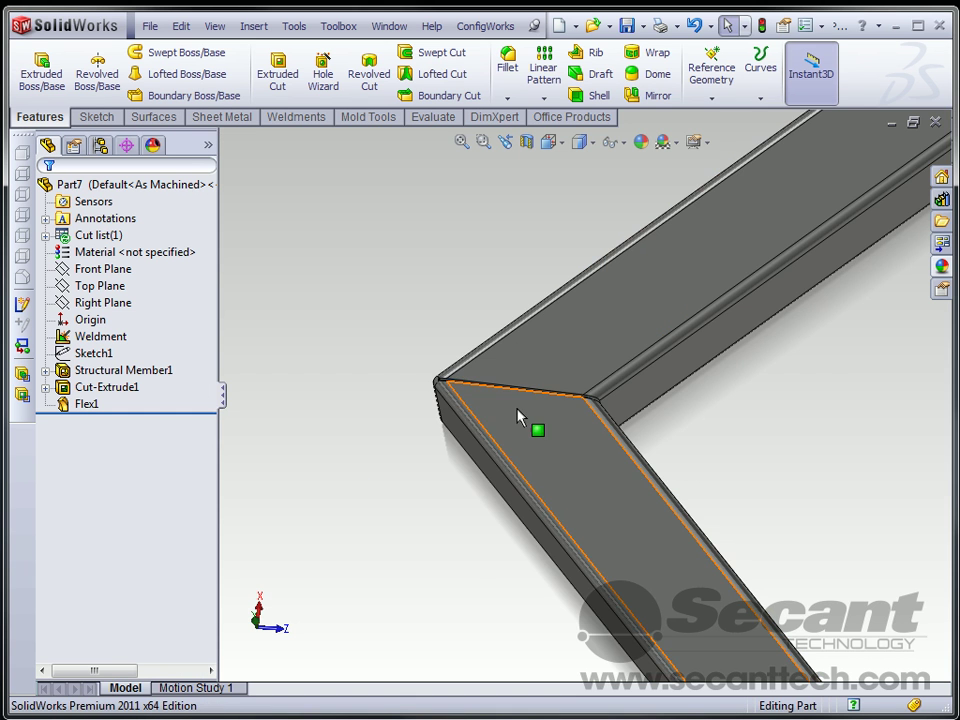
scroll(560, 400, down, 3)
scroll(605, 390, down, 5)
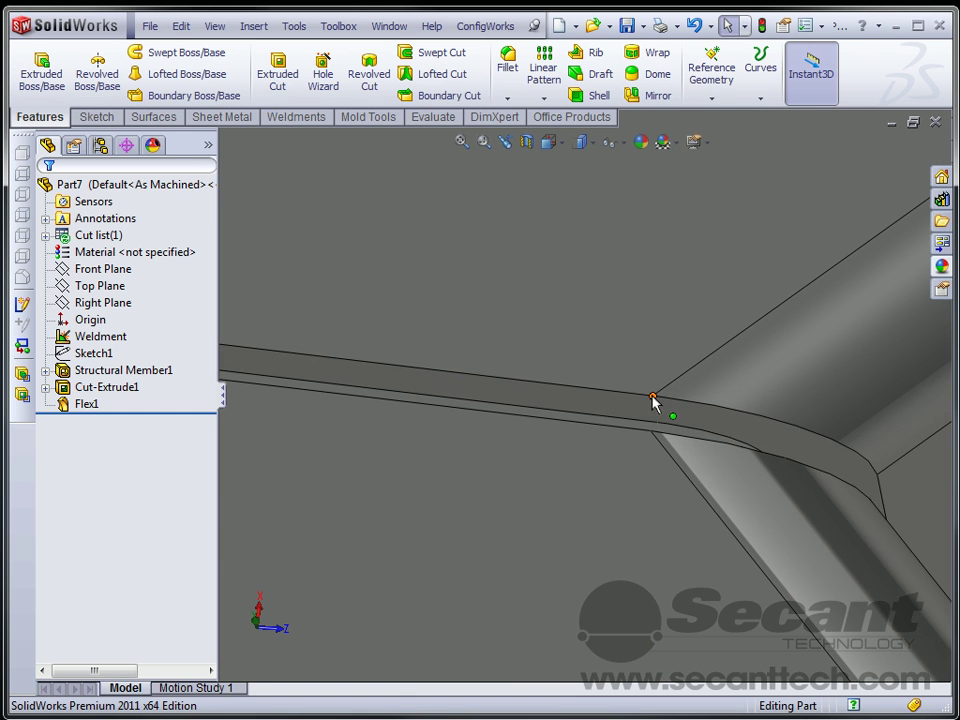
click(651, 436)
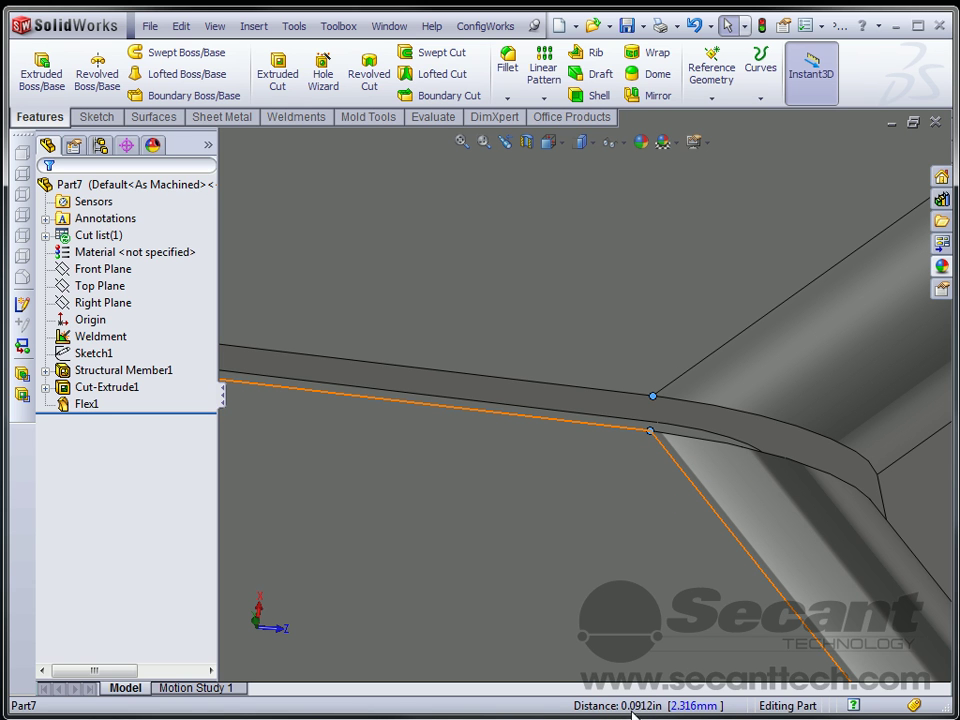
scroll(552, 566, up, 5)
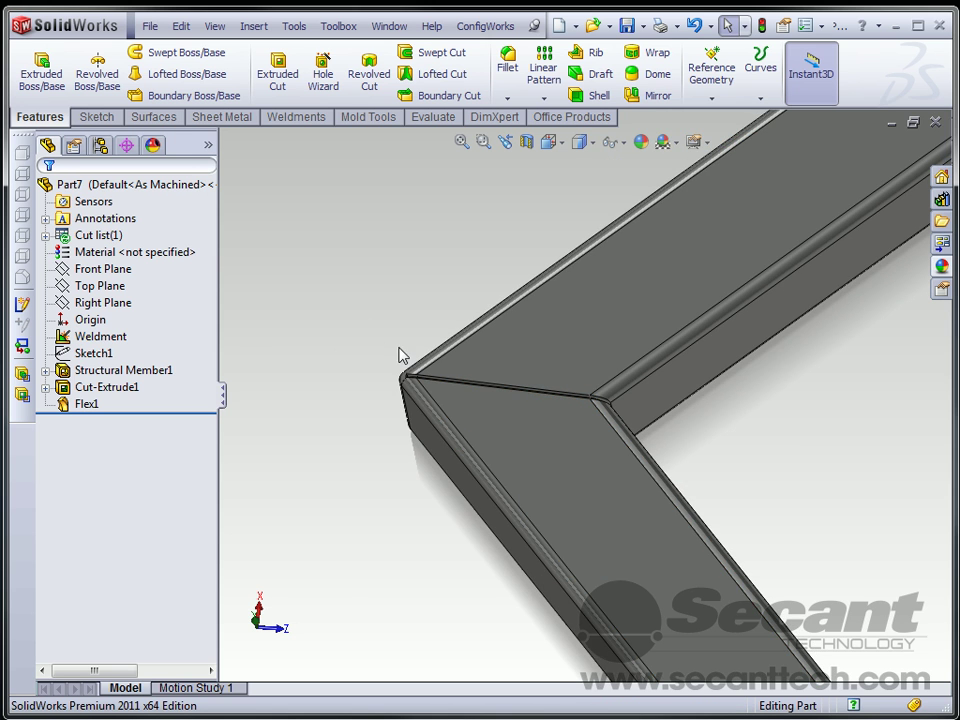
middle_drag(401, 356, 383, 377)
scroll(433, 370, down, 8)
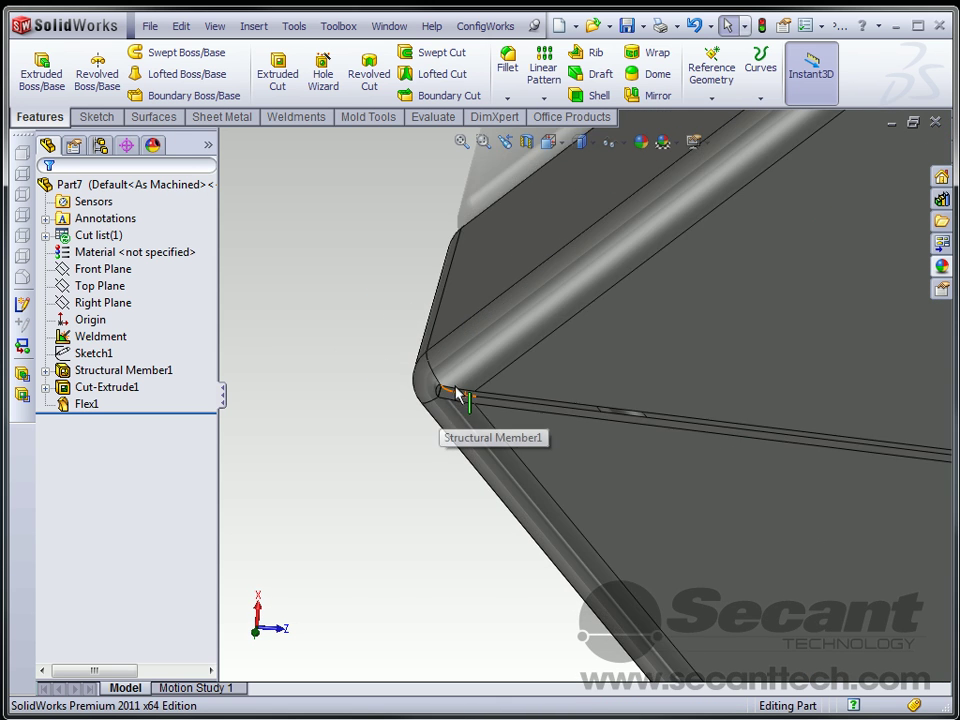
middle_drag(509, 400, 473, 322)
scroll(499, 325, down, 3)
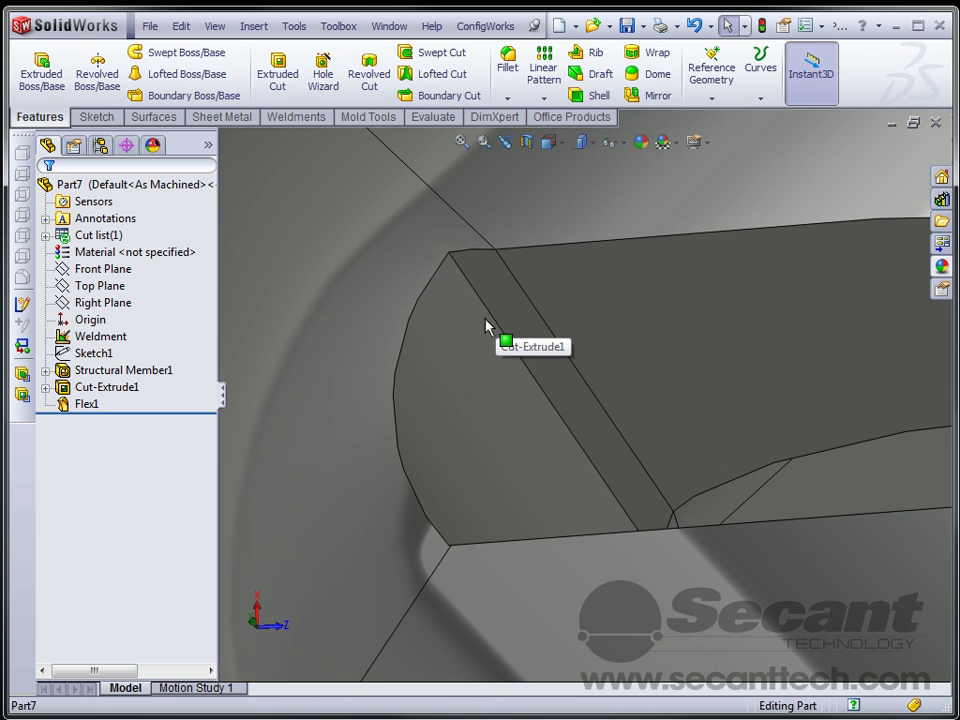
click(498, 293)
scroll(495, 340, up, 5)
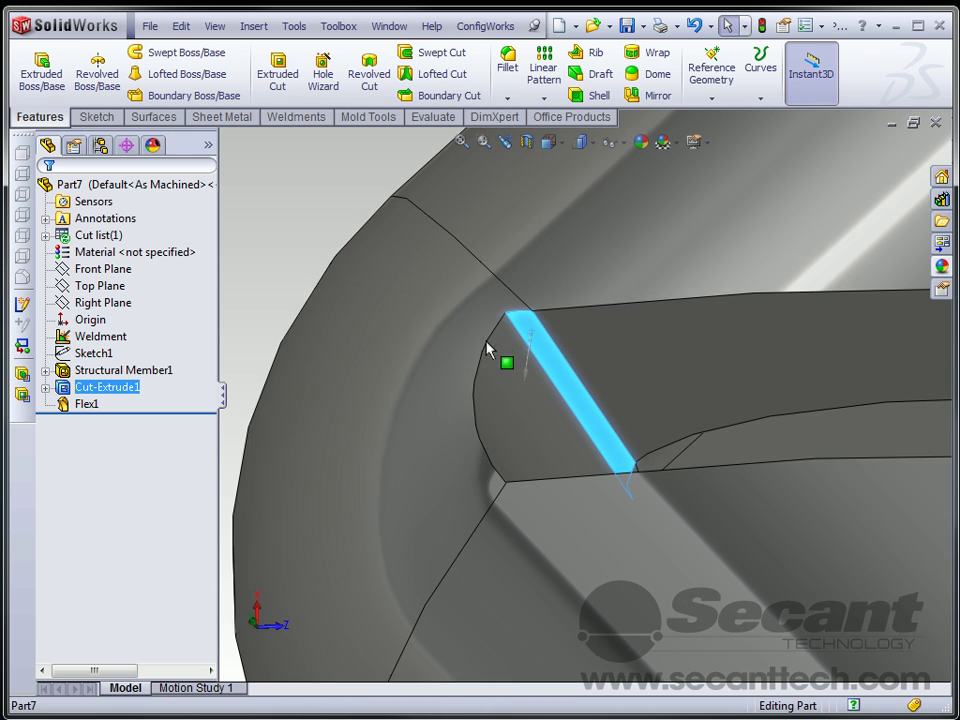
middle_drag(557, 500, 465, 471)
key(Escape)
middle_drag(557, 528, 619, 349)
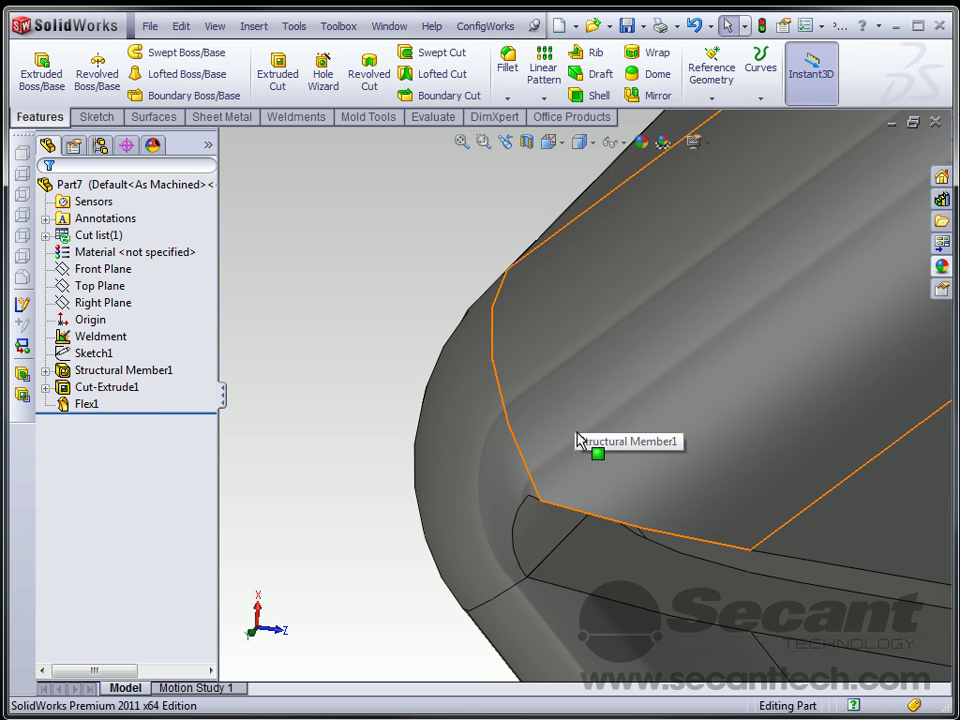
middle_drag(551, 435, 628, 420)
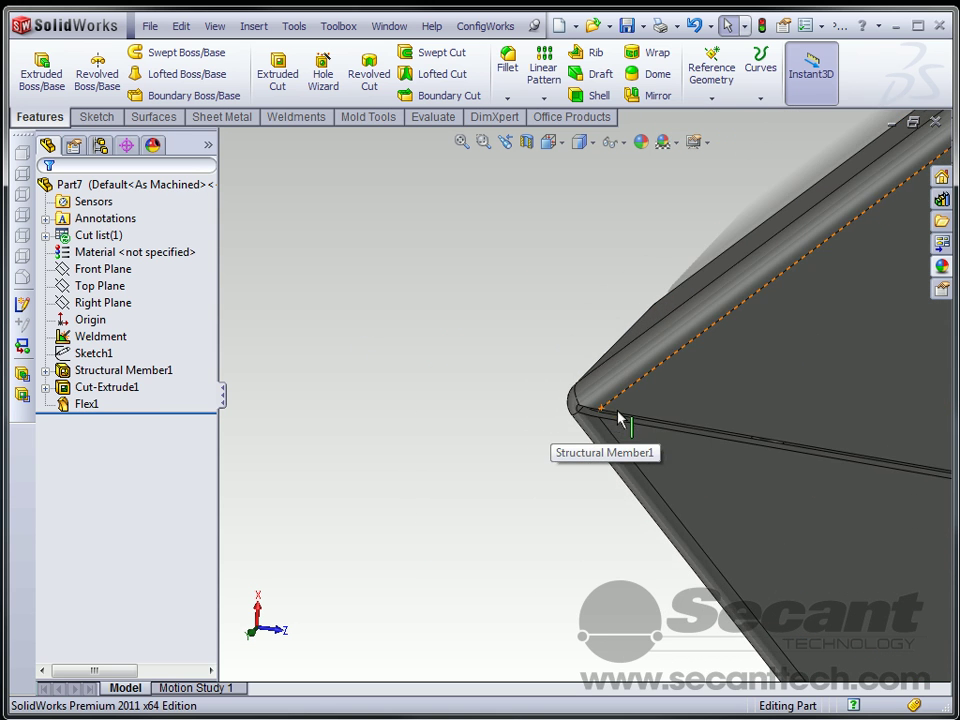
middle_drag(680, 297, 716, 308)
scroll(688, 431, down, 3)
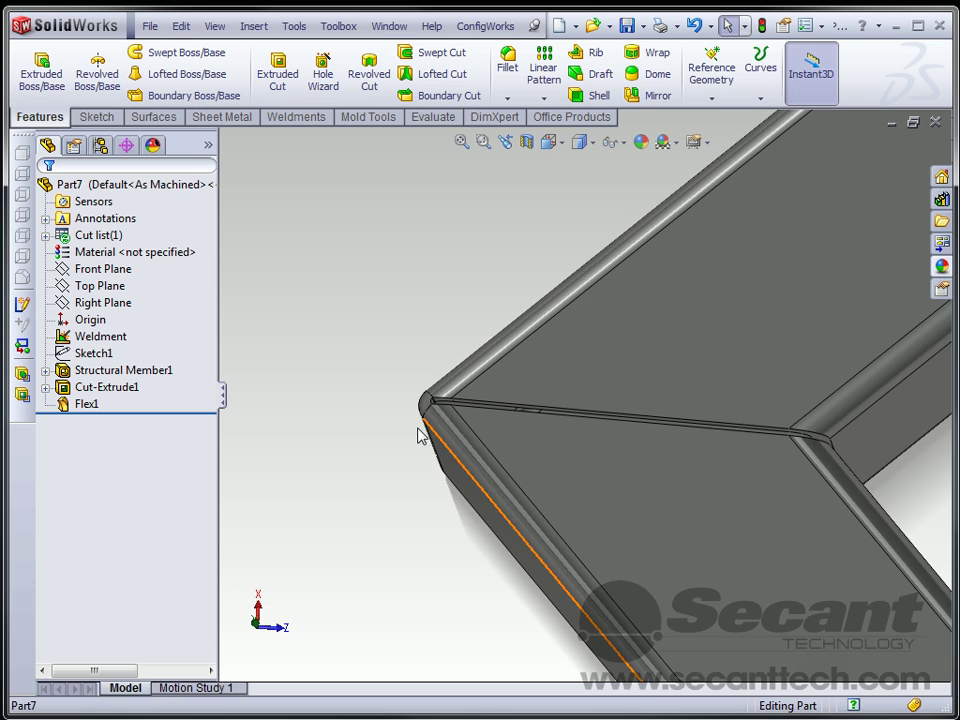
scroll(426, 459, up, 5)
scroll(486, 469, up, 2)
middle_drag(608, 340, 570, 455)
key(space)
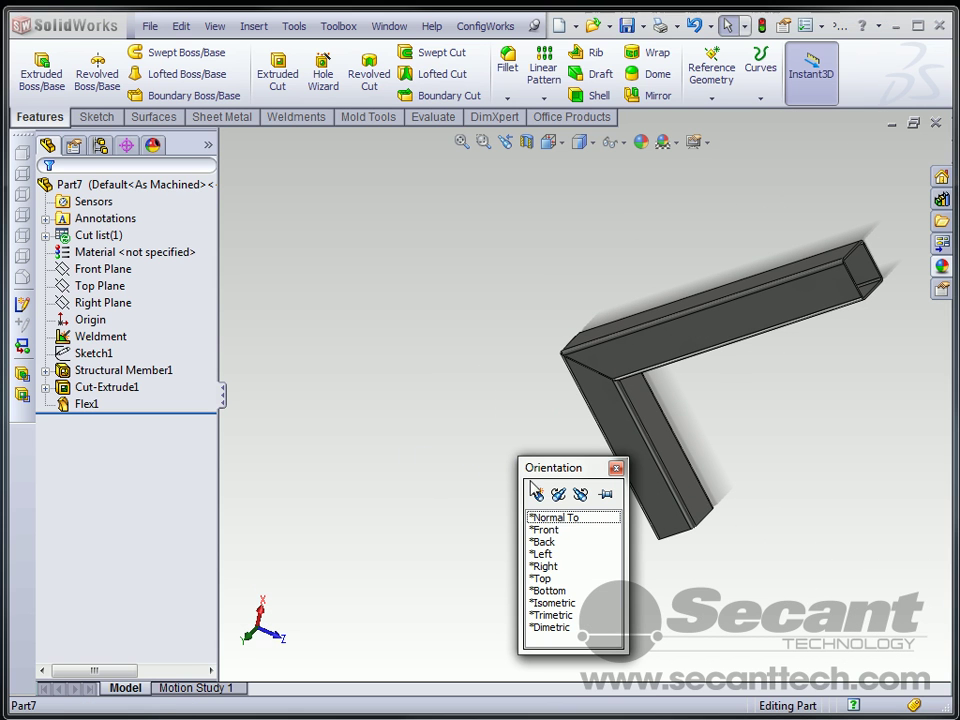
click(552, 535)
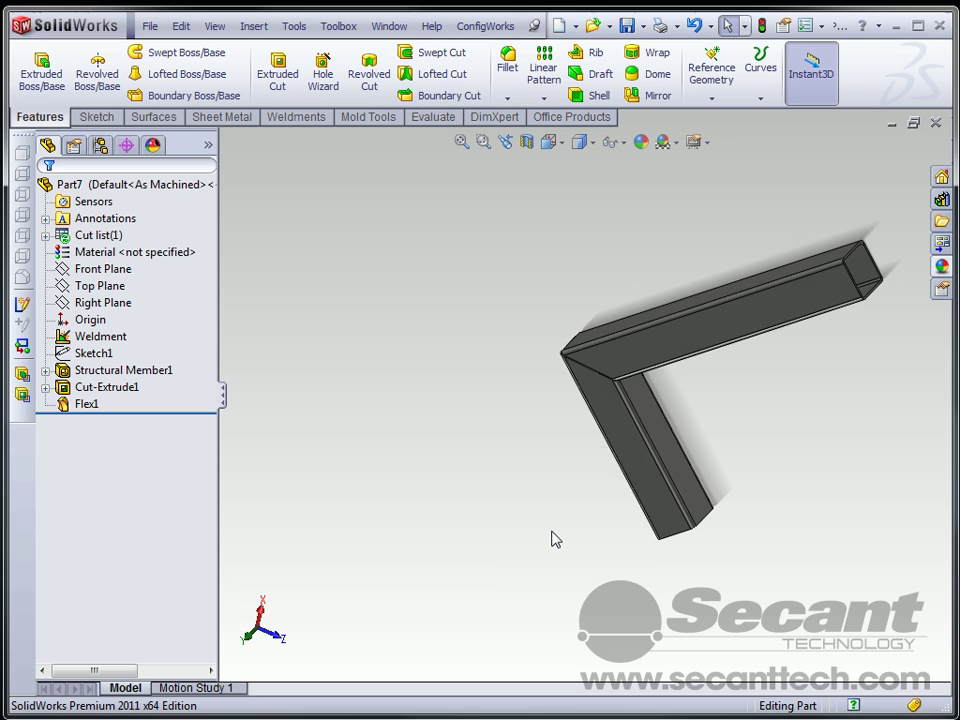
key(space)
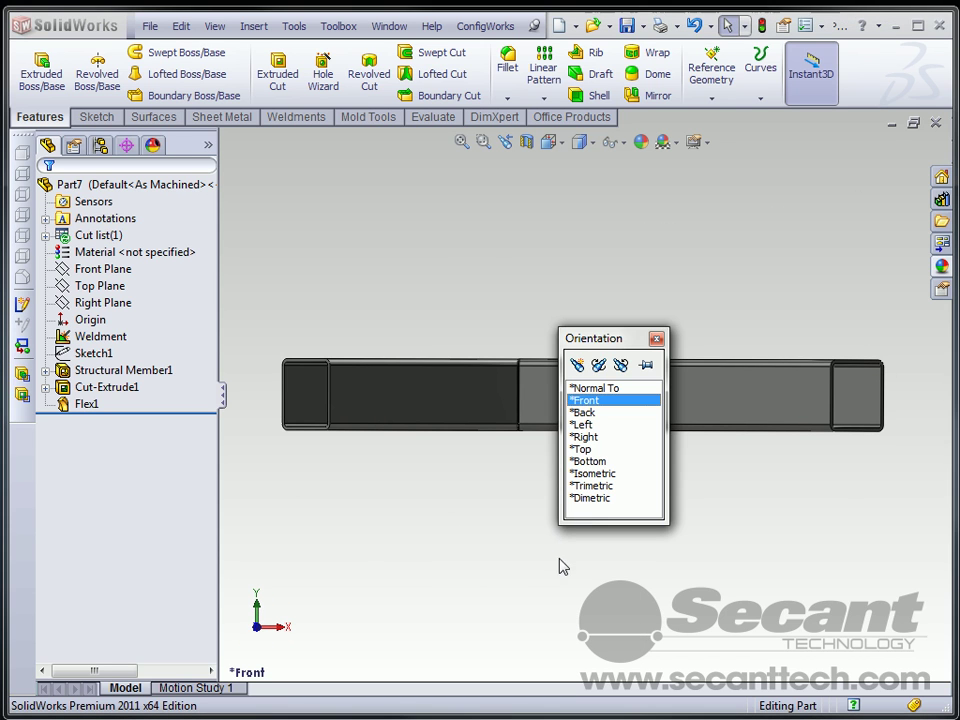
click(583, 425)
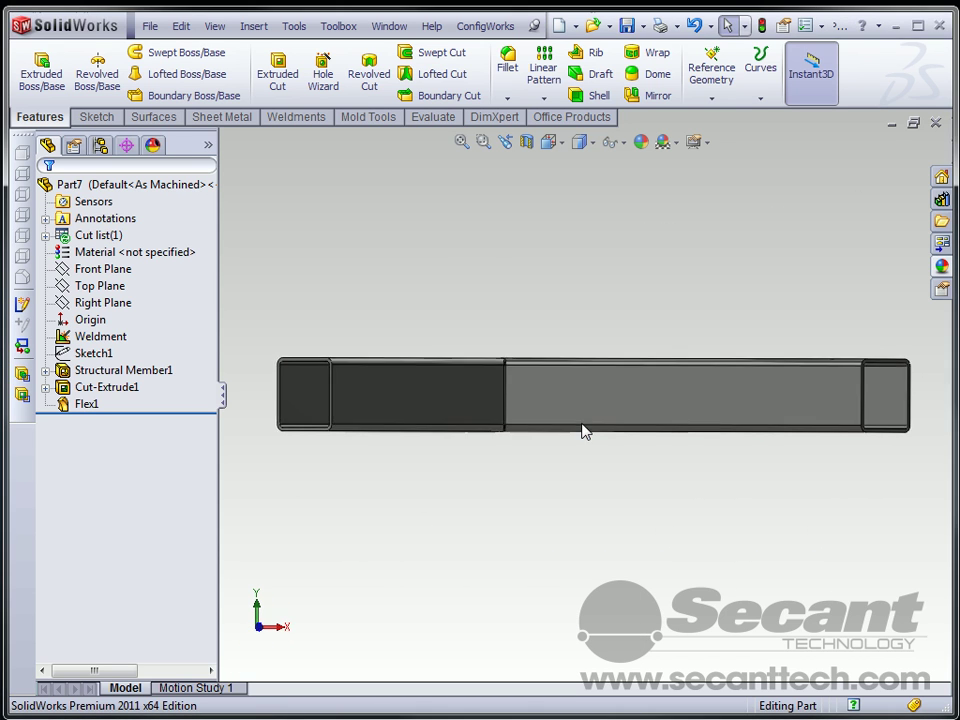
key(space)
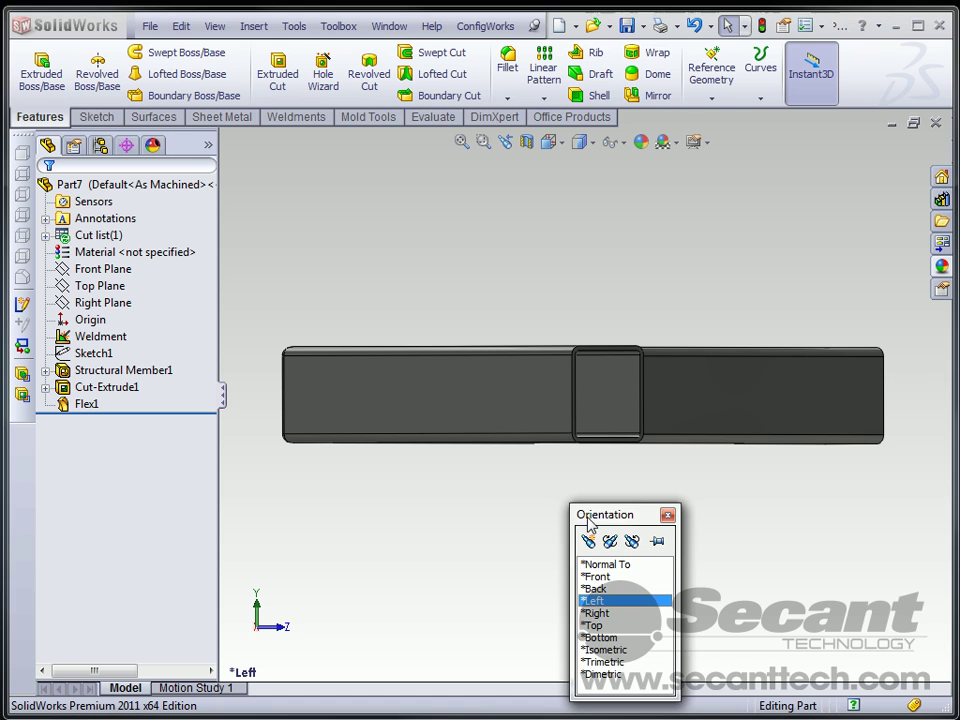
click(605, 614)
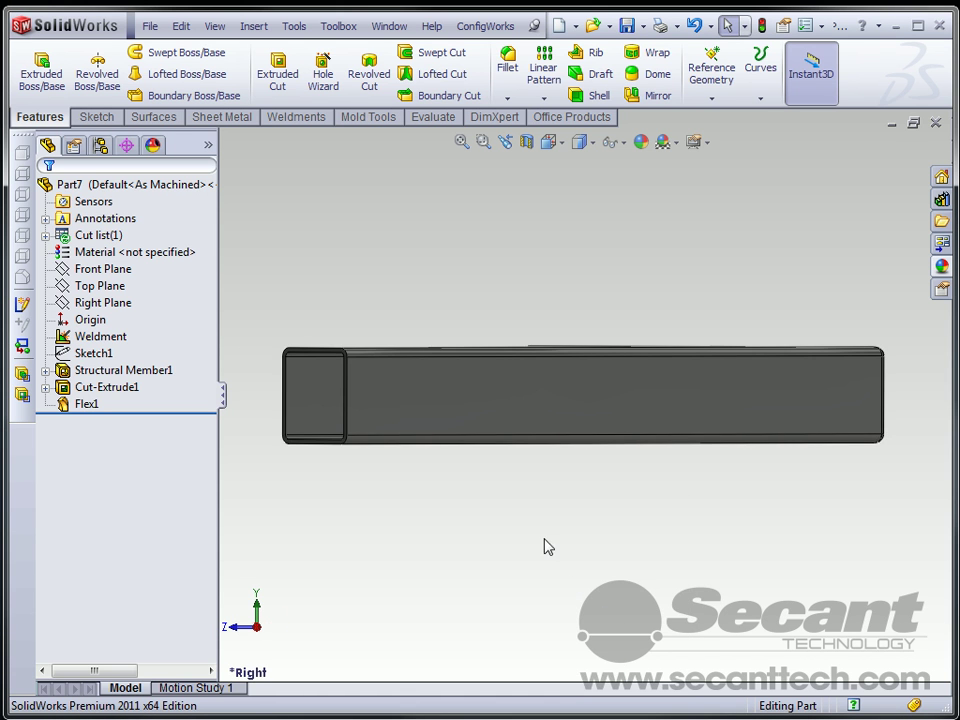
middle_drag(546, 546, 754, 459)
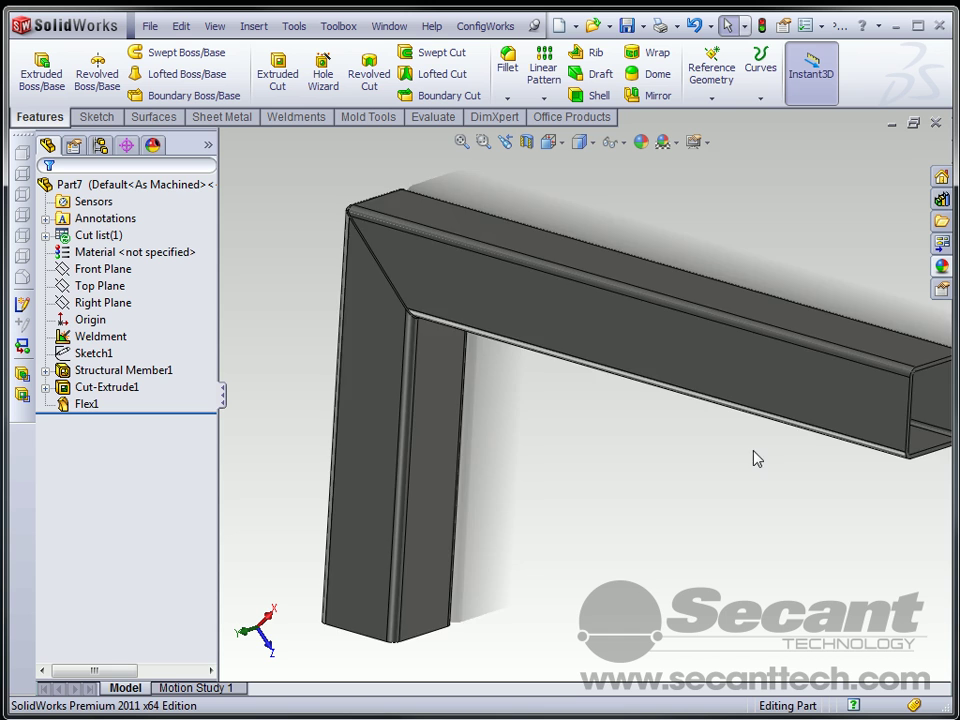
scroll(659, 527, up, 3)
scroll(659, 527, up, 2)
middle_drag(508, 544, 540, 560)
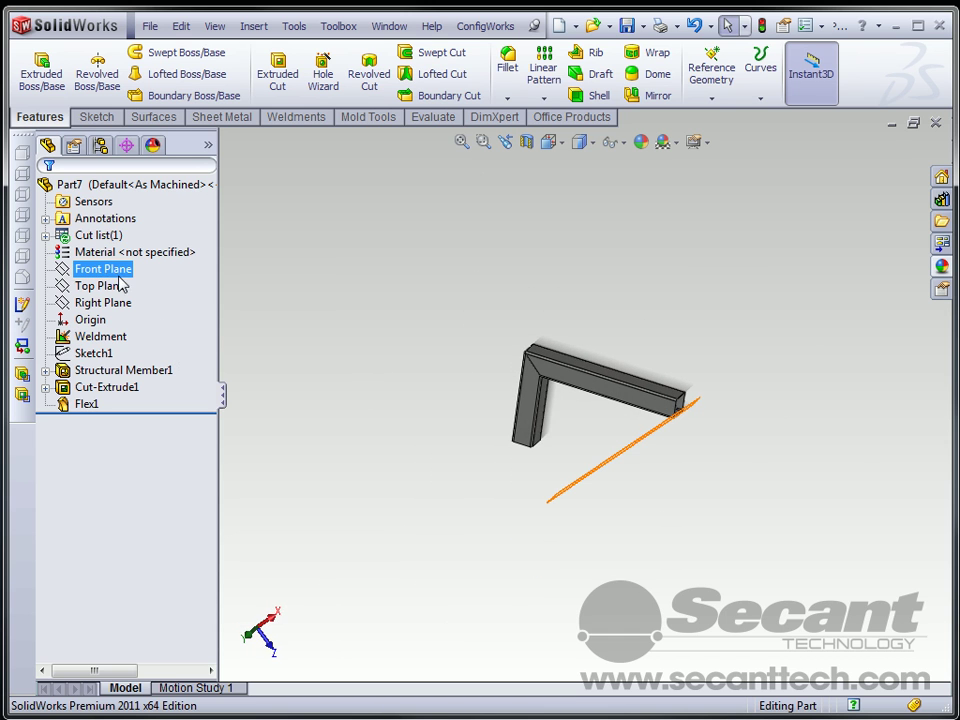
click(106, 275)
middle_drag(465, 474, 468, 540)
click(99, 285)
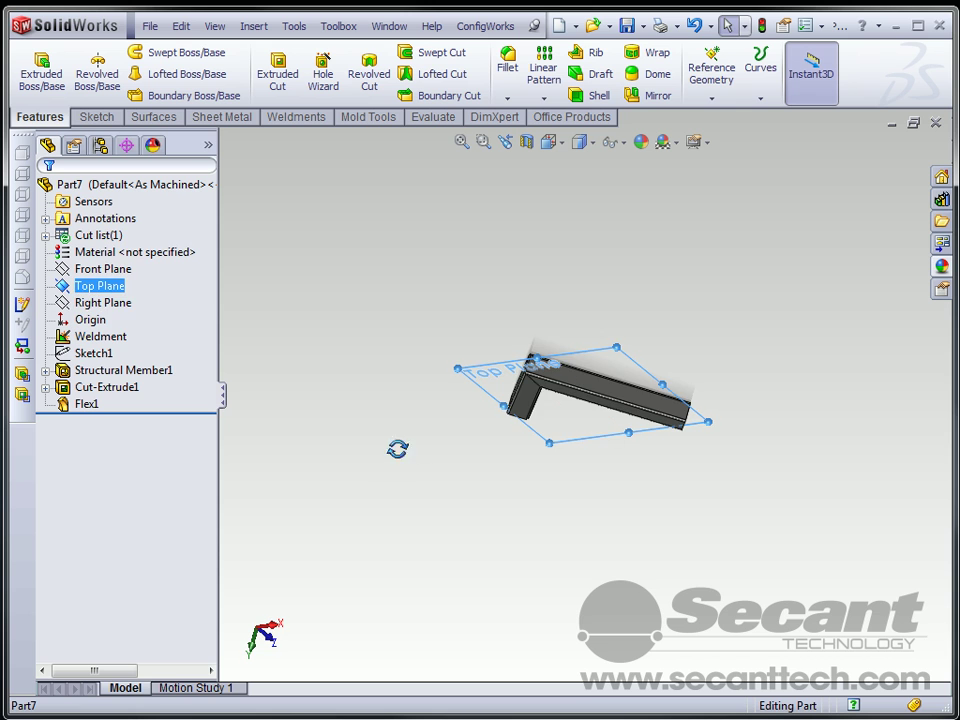
mouse_move(394, 446)
middle_down()
mouse_move(383, 484)
mouse_move(386, 441)
middle_up()
click(101, 302)
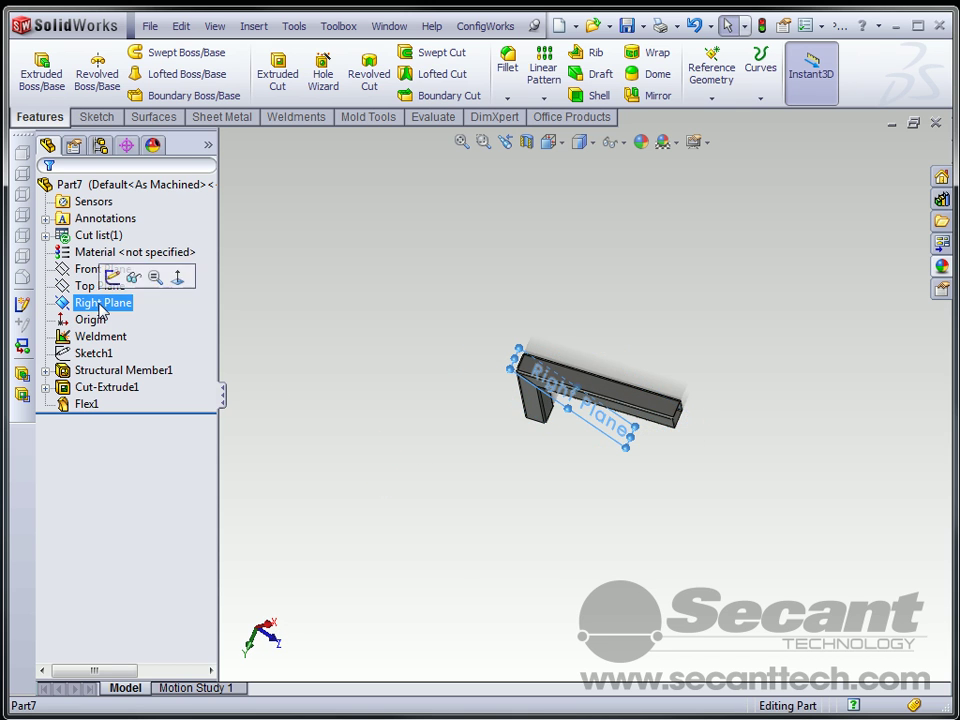
middle_drag(406, 484, 407, 444)
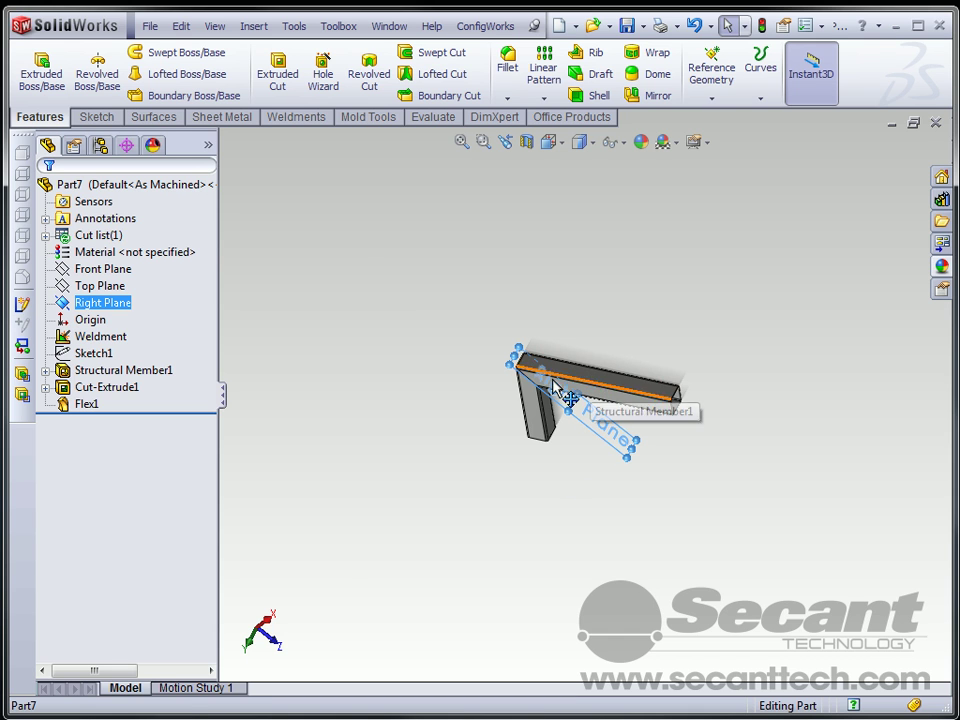
- Launch Move/Copy Body from Insert > Features and return it to Constraints mode
click(253, 26)
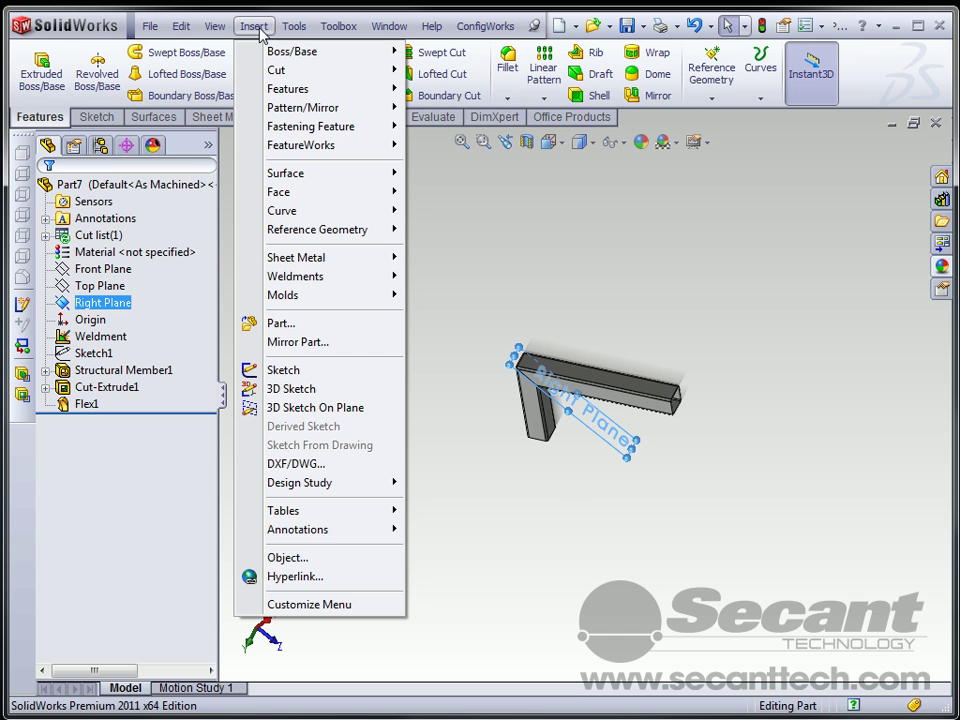
mouse_move(285, 92)
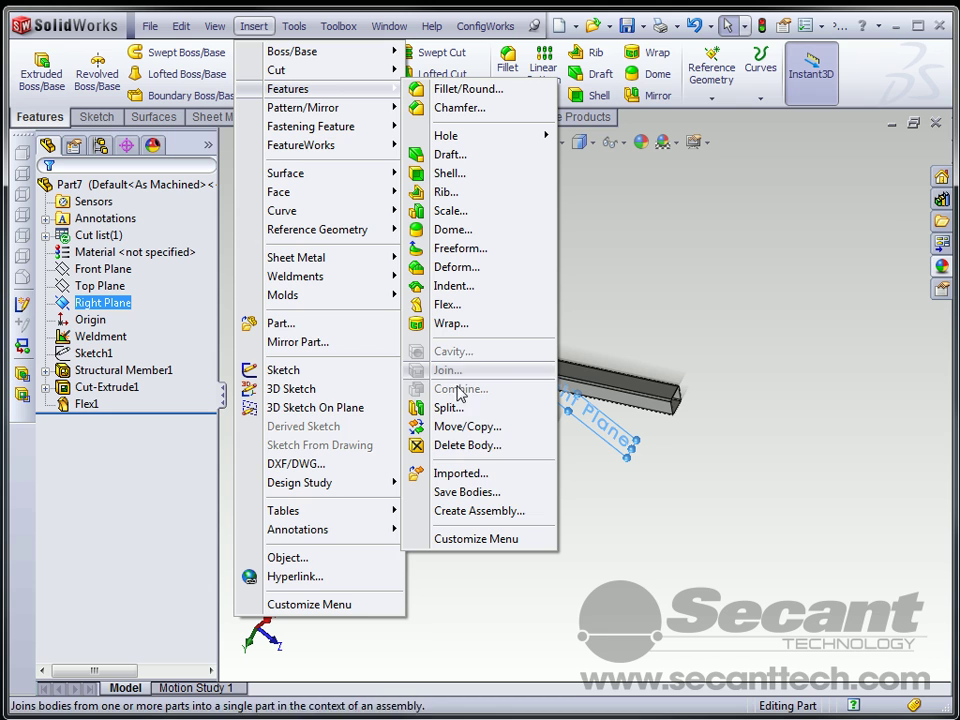
click(457, 428)
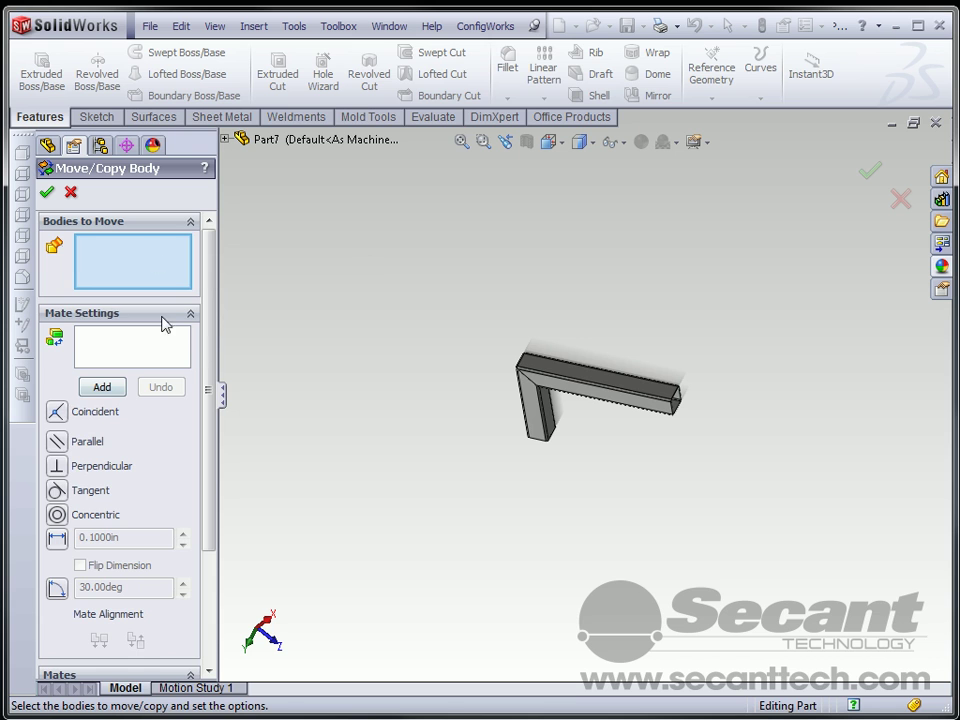
drag(210, 326, 210, 461)
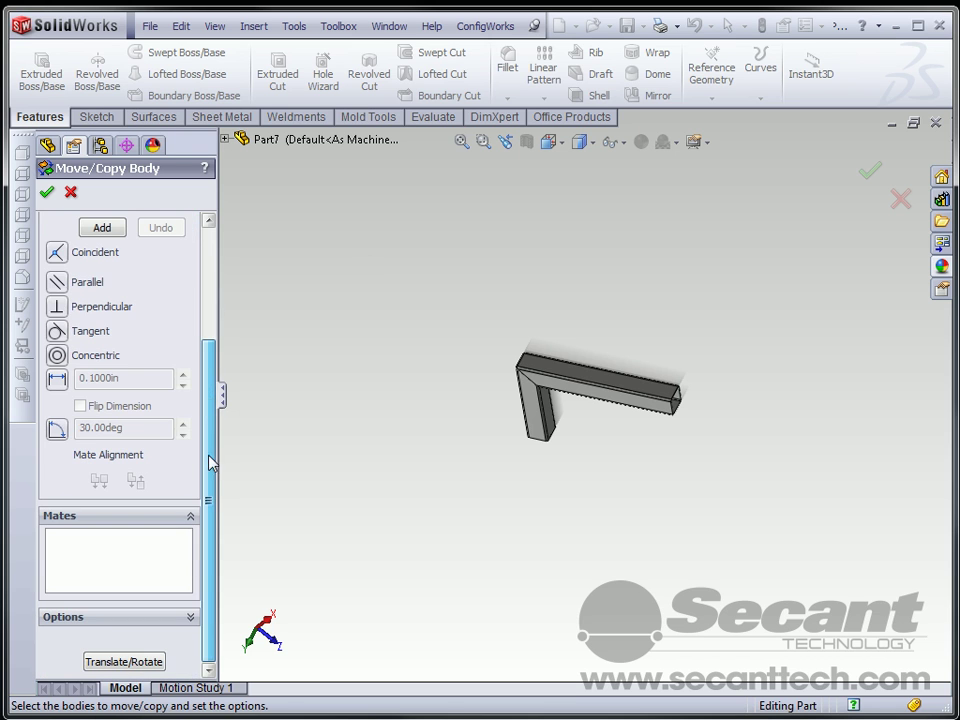
click(124, 662)
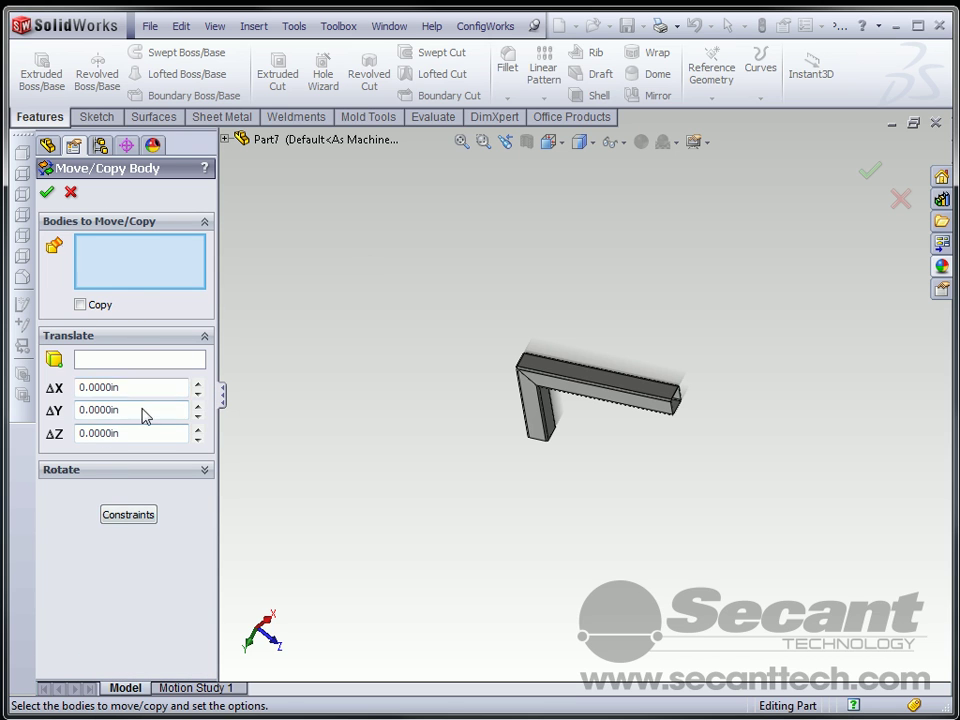
click(129, 515)
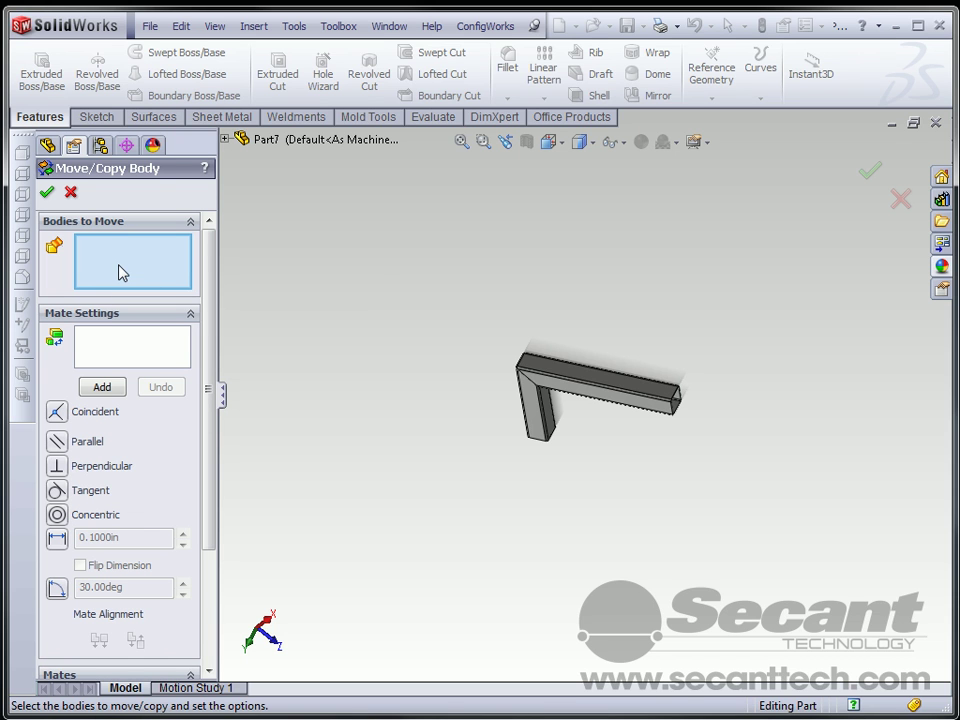
- Mate the L-shaped tube's top face coincident with Right Plane and confirm the move
click(561, 373)
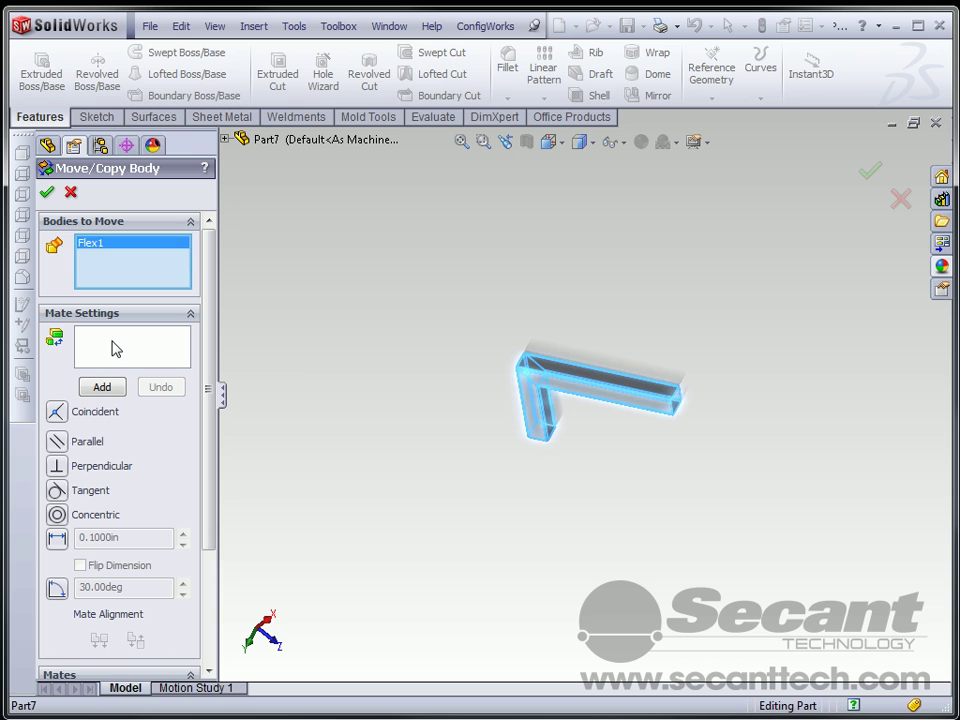
click(113, 345)
click(573, 377)
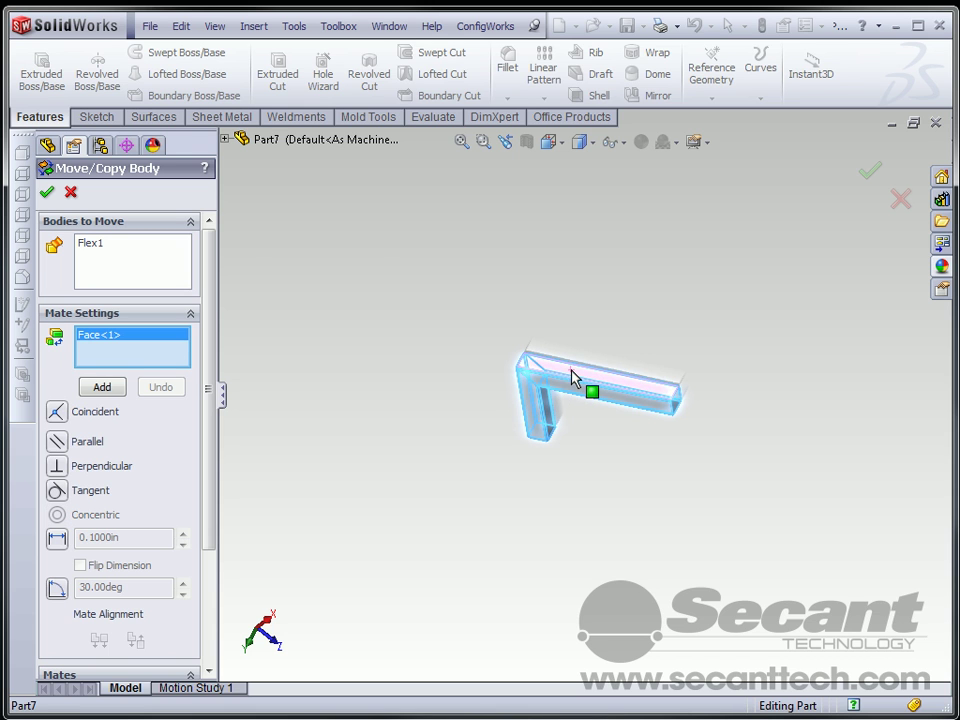
click(226, 141)
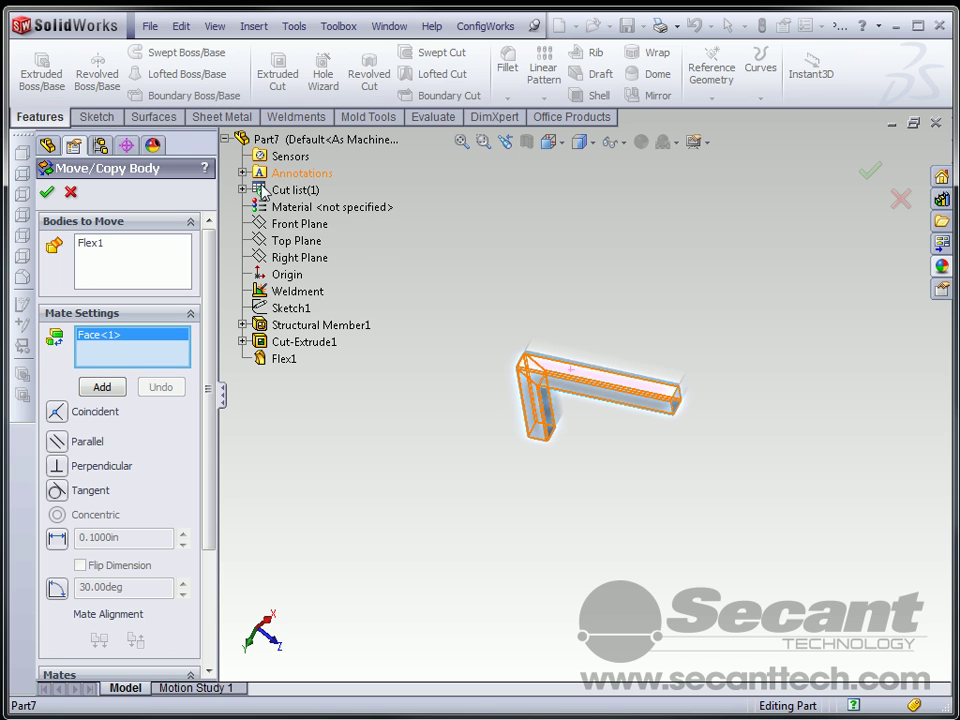
click(283, 264)
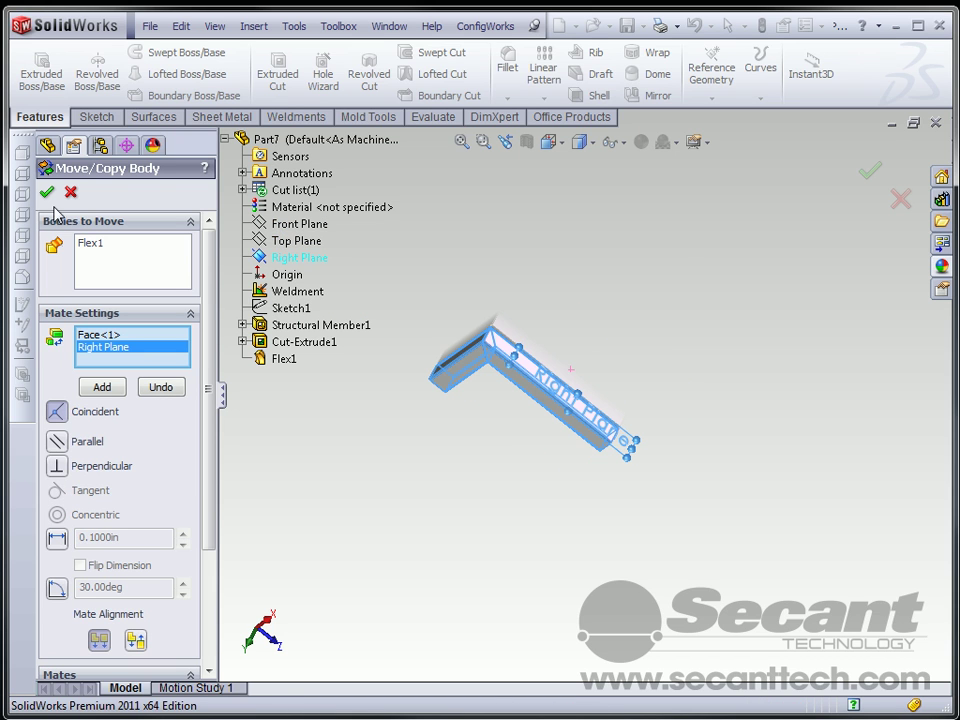
click(100, 386)
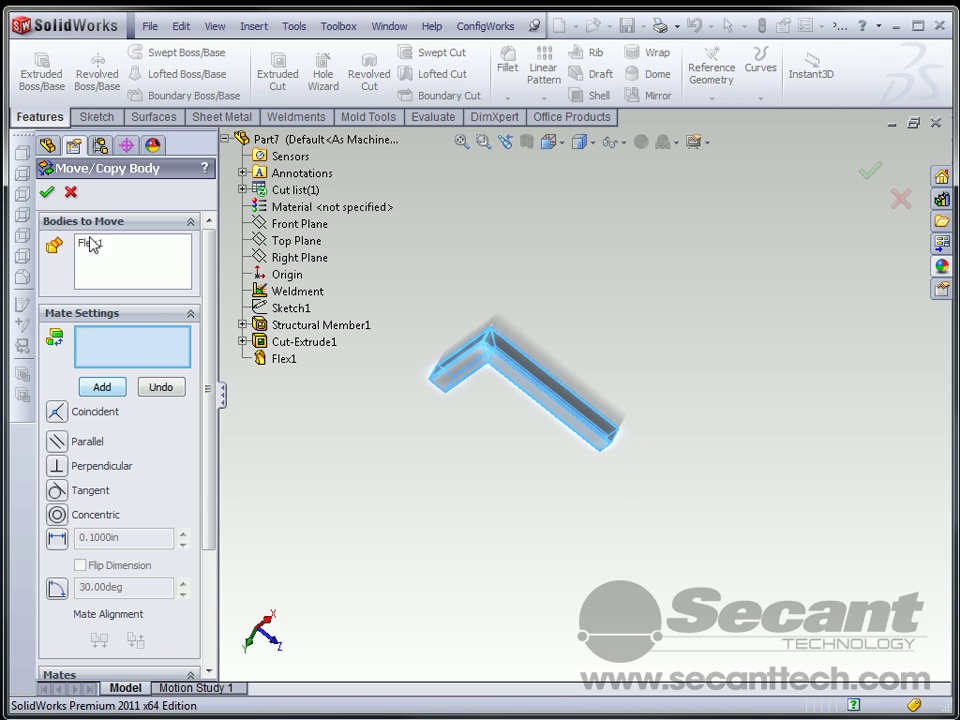
click(46, 193)
middle_drag(418, 542, 368, 412)
key(space)
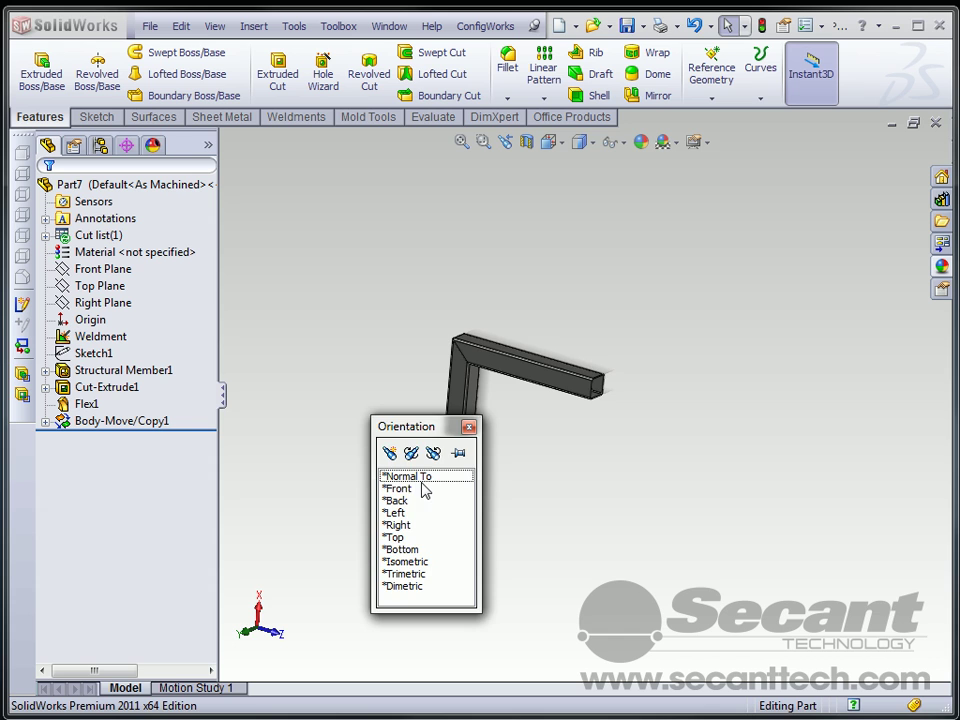
click(410, 489)
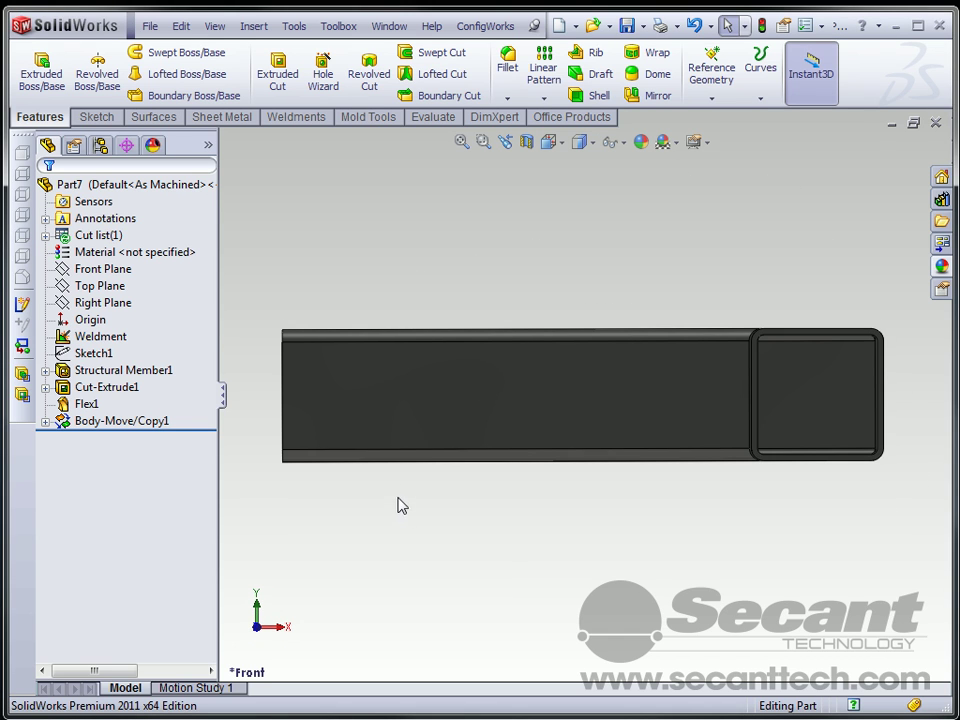
key(space)
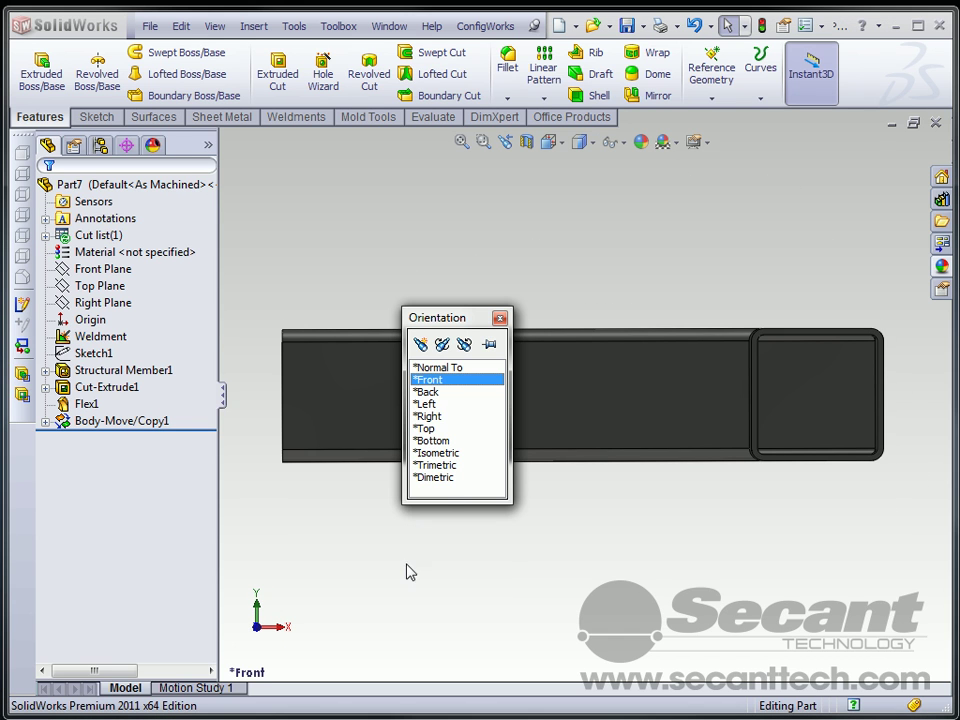
click(428, 416)
key(space)
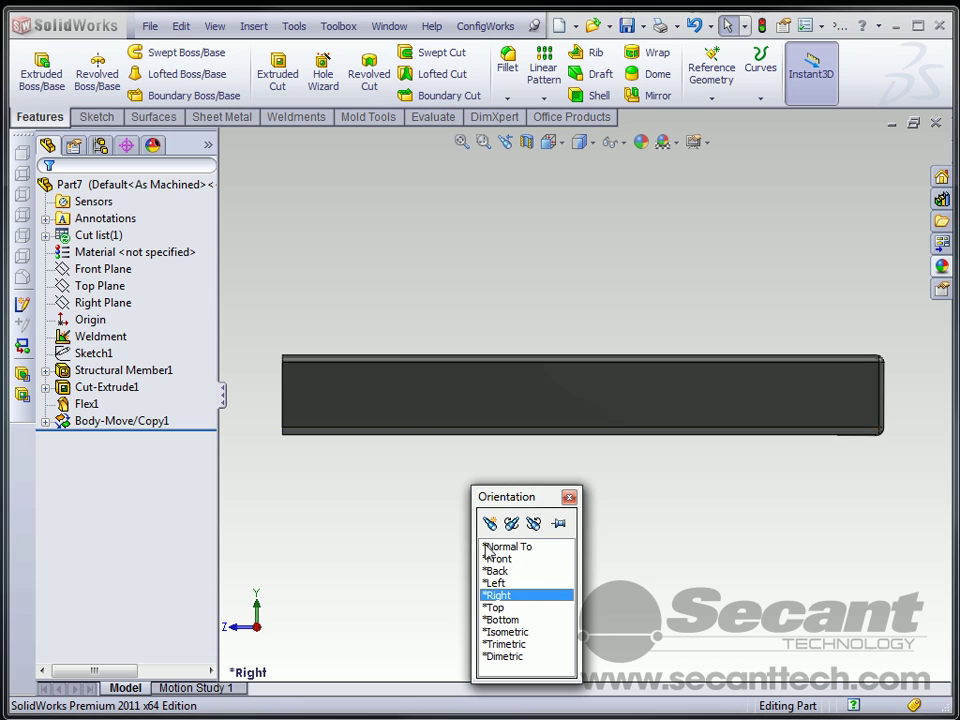
click(508, 608)
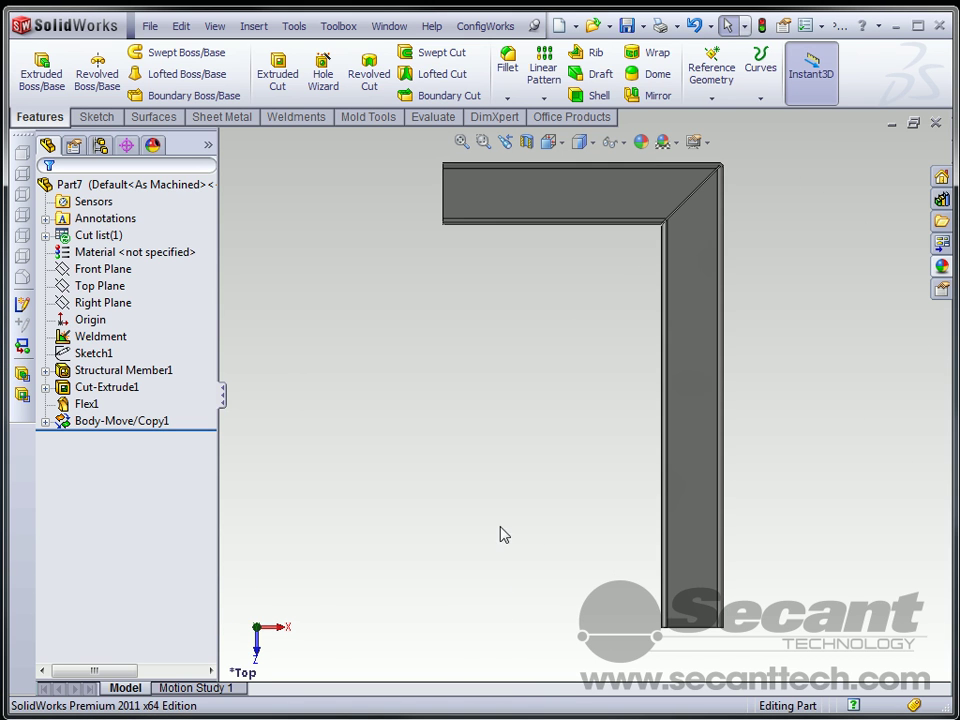
scroll(649, 396, up, 1)
scroll(643, 279, down, 6)
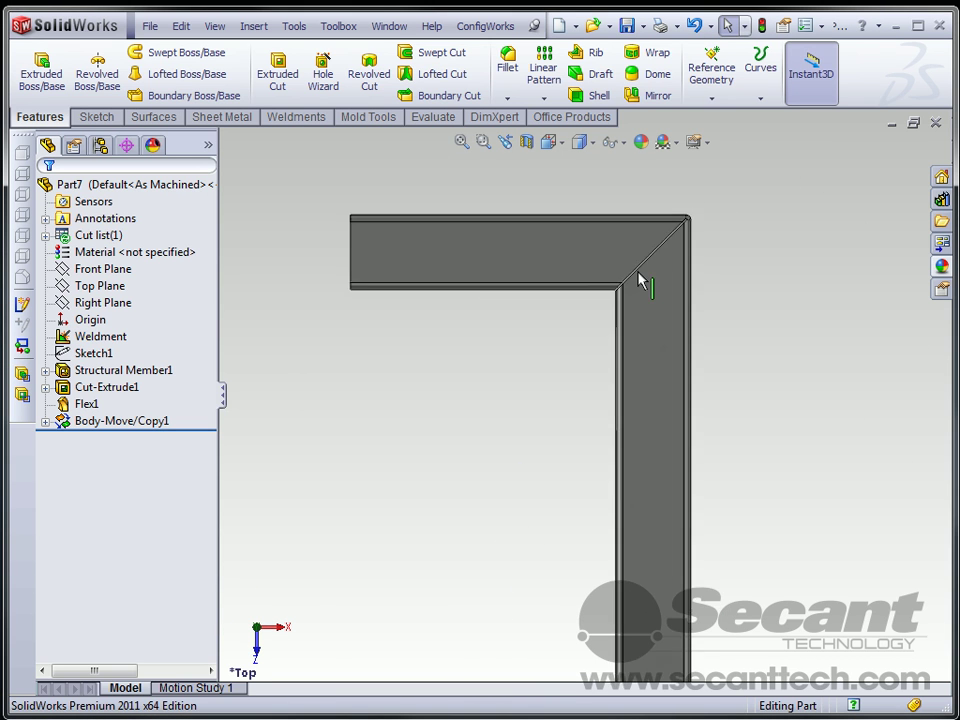
scroll(648, 290, down, 3)
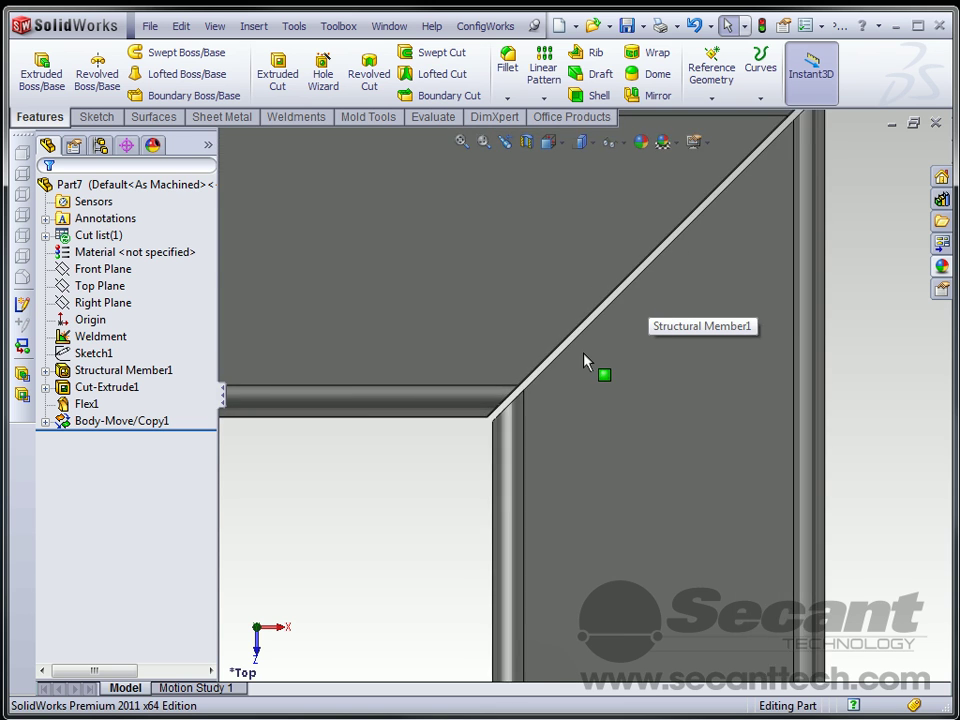
scroll(576, 429, up, 4)
scroll(565, 464, up, 1)
key(space)
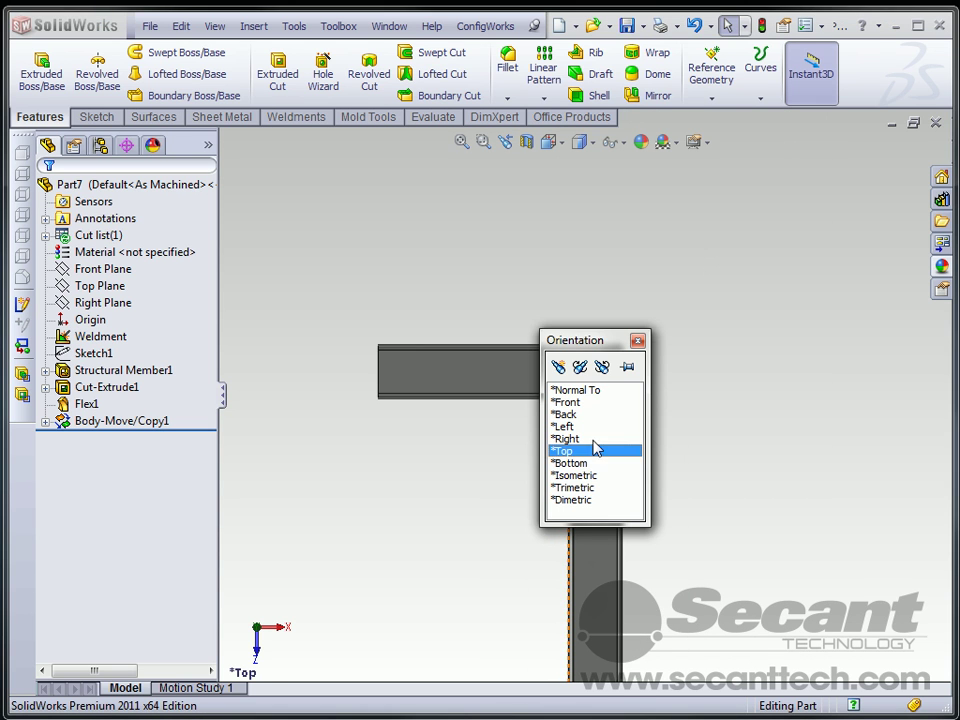
click(572, 464)
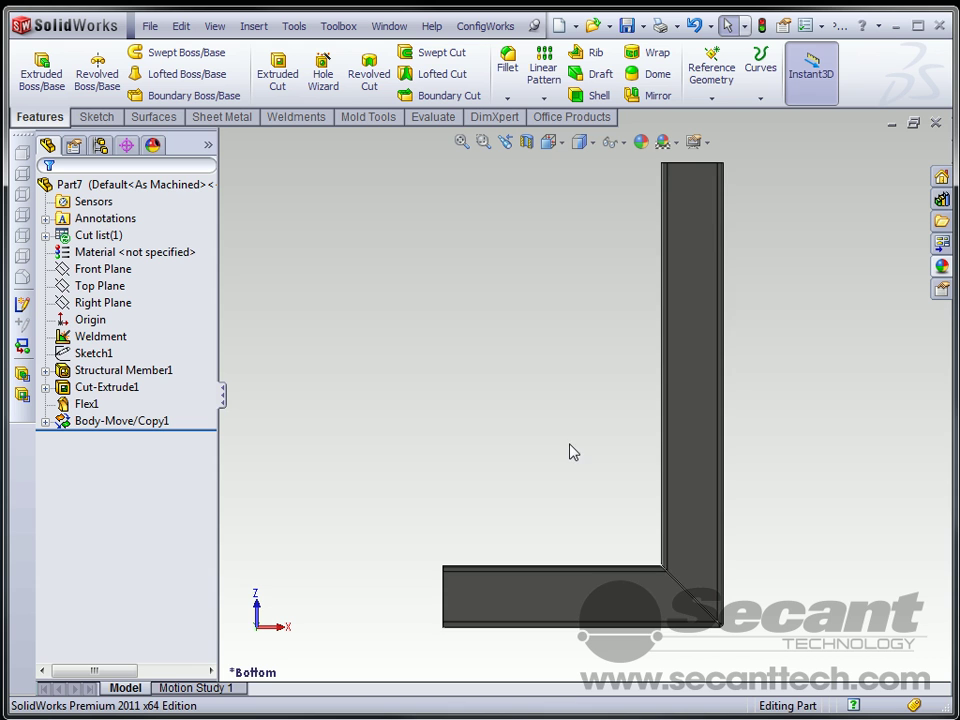
middle_drag(553, 403, 724, 429)
key(f)
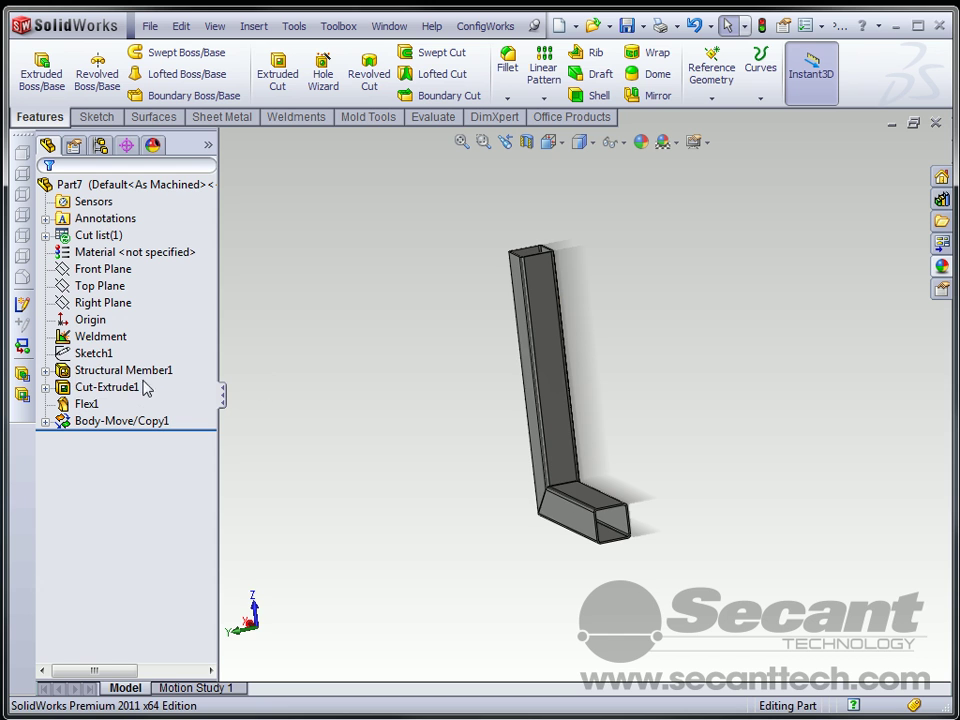
- Edit Structural Member1 and set the TS4x4x0.1875 tube's pierce point to the bottom-middle of the profile
right_click(115, 370)
click(124, 317)
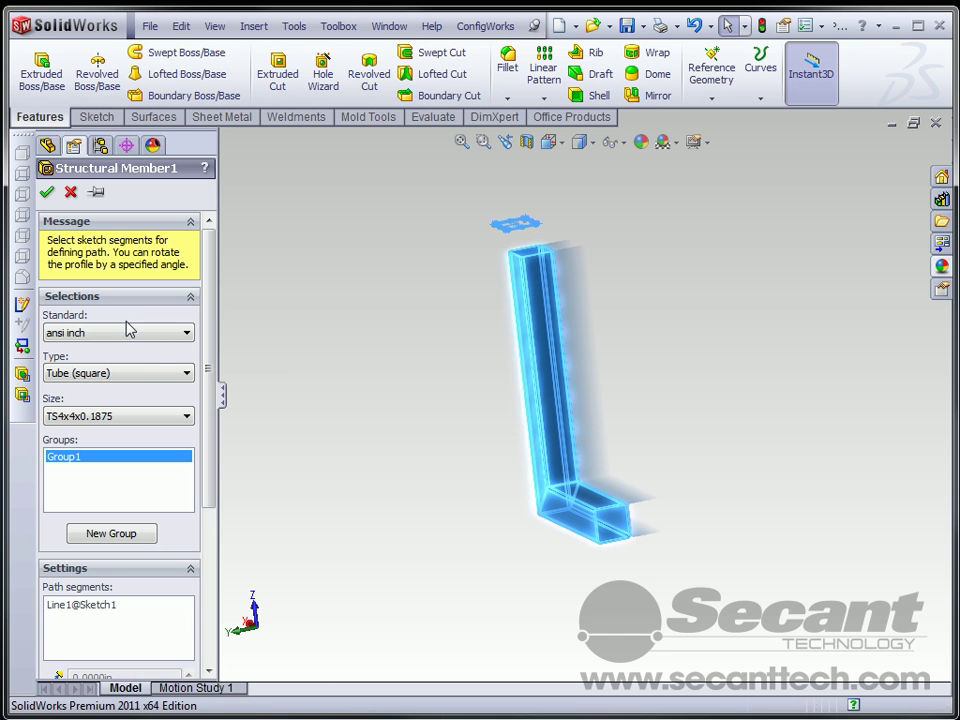
middle_drag(443, 451, 531, 492)
scroll(531, 495, down, 3)
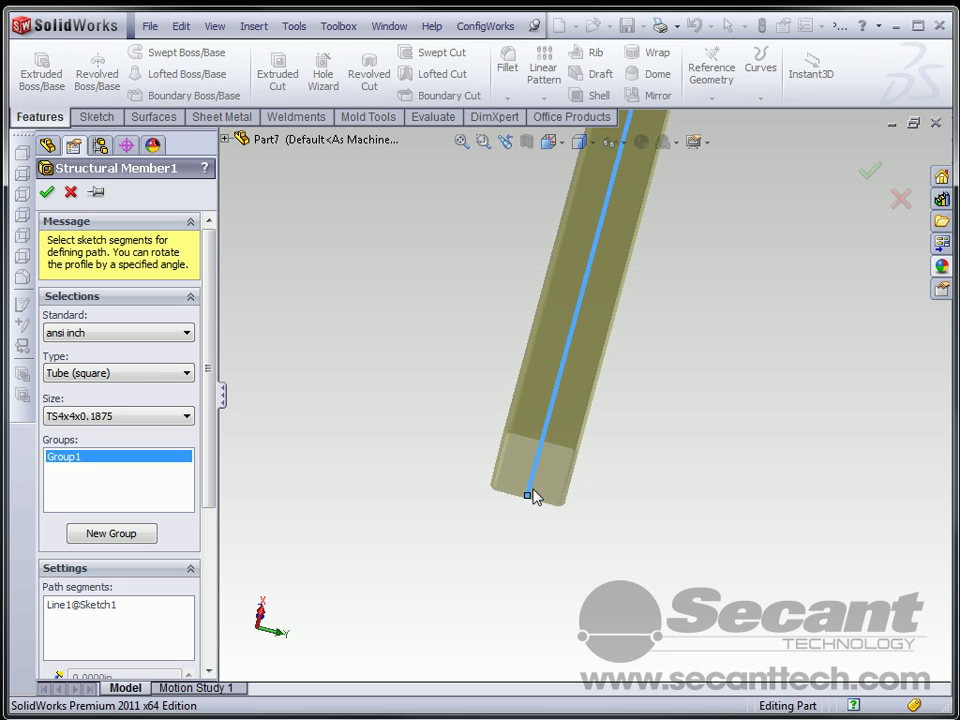
scroll(566, 424, up, 5)
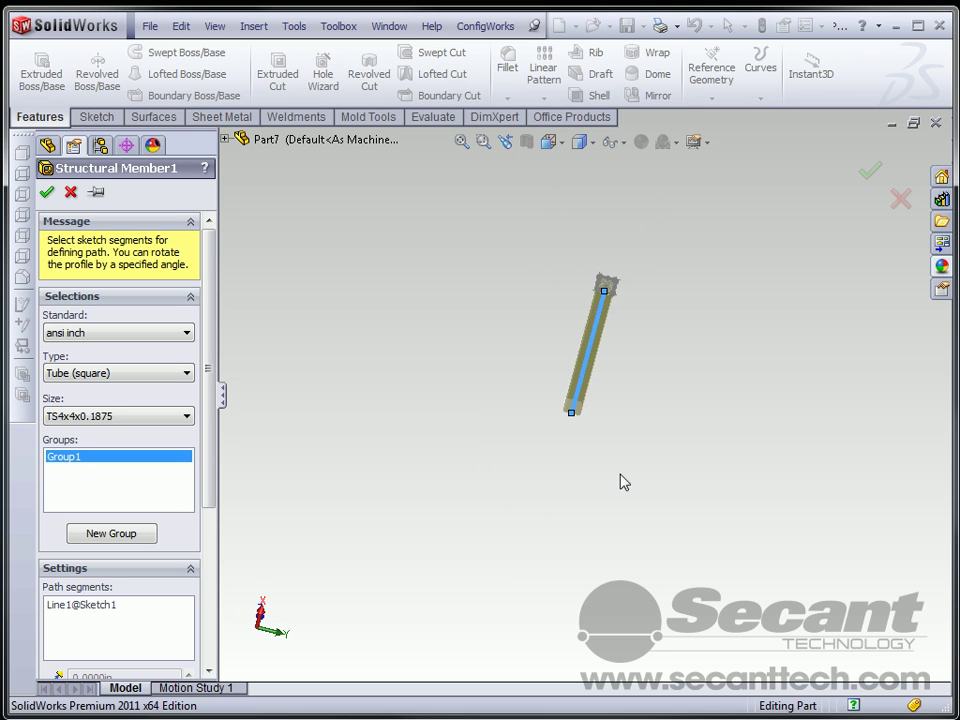
middle_drag(620, 482, 390, 481)
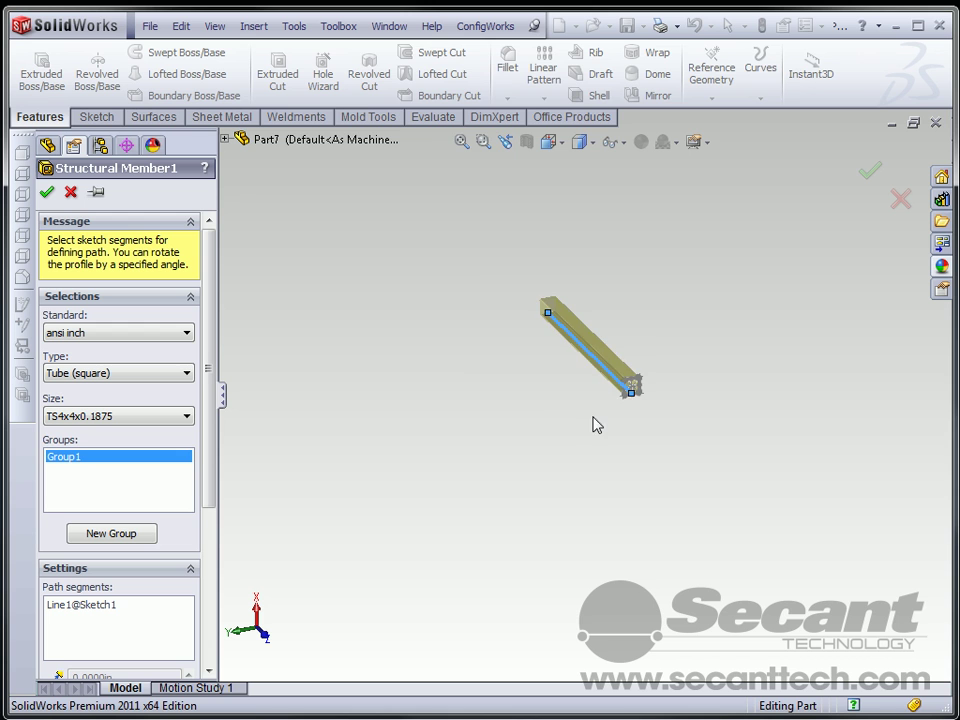
scroll(593, 424, down, 10)
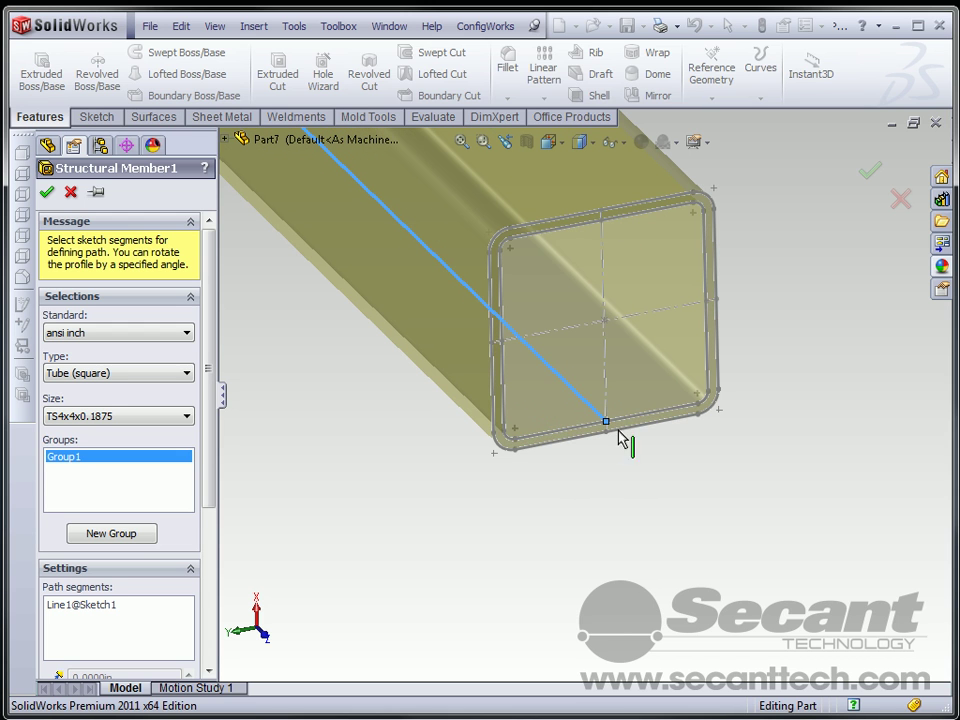
scroll(608, 428, up, 3)
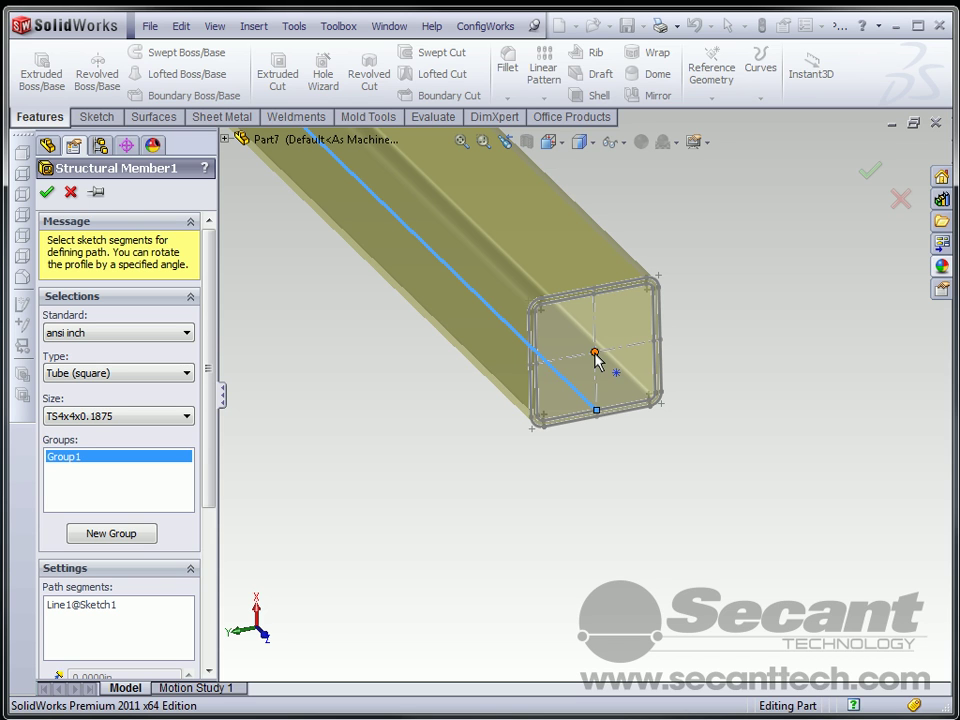
click(597, 412)
- Switch the tube size to TS6x6x0.1875, locate the profile, and accept the edit
click(152, 415)
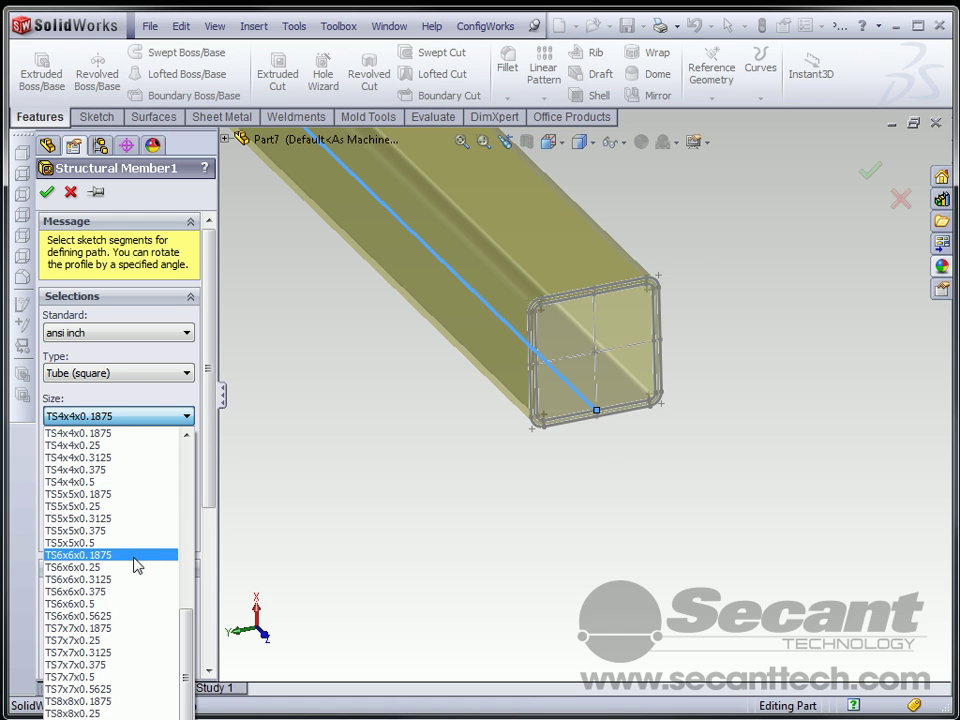
click(137, 566)
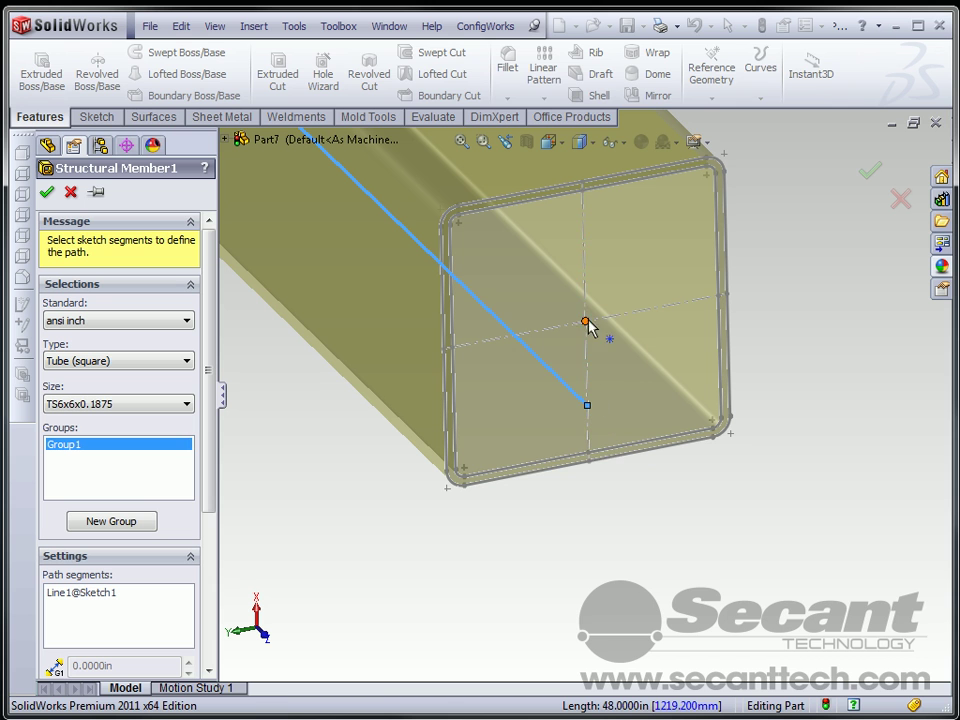
scroll(192, 600, down, 5)
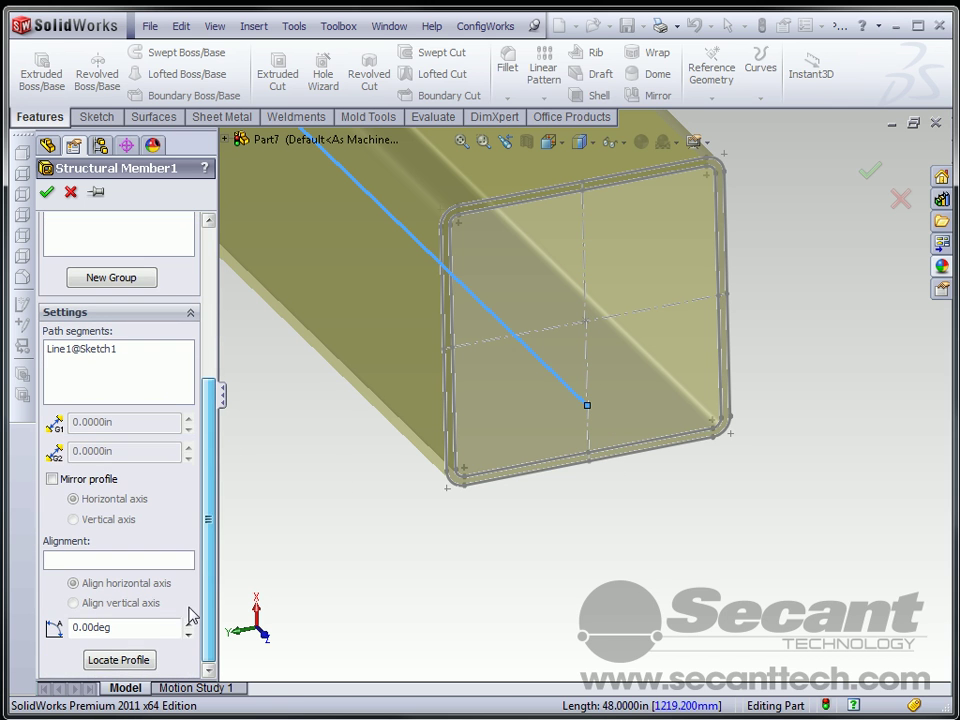
click(128, 660)
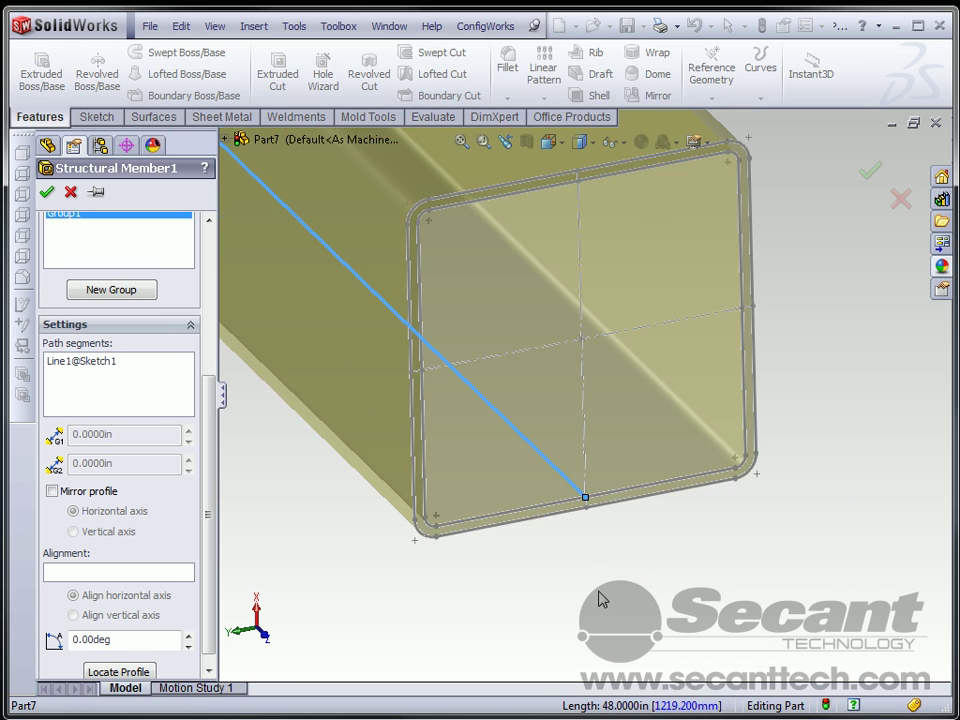
click(48, 193)
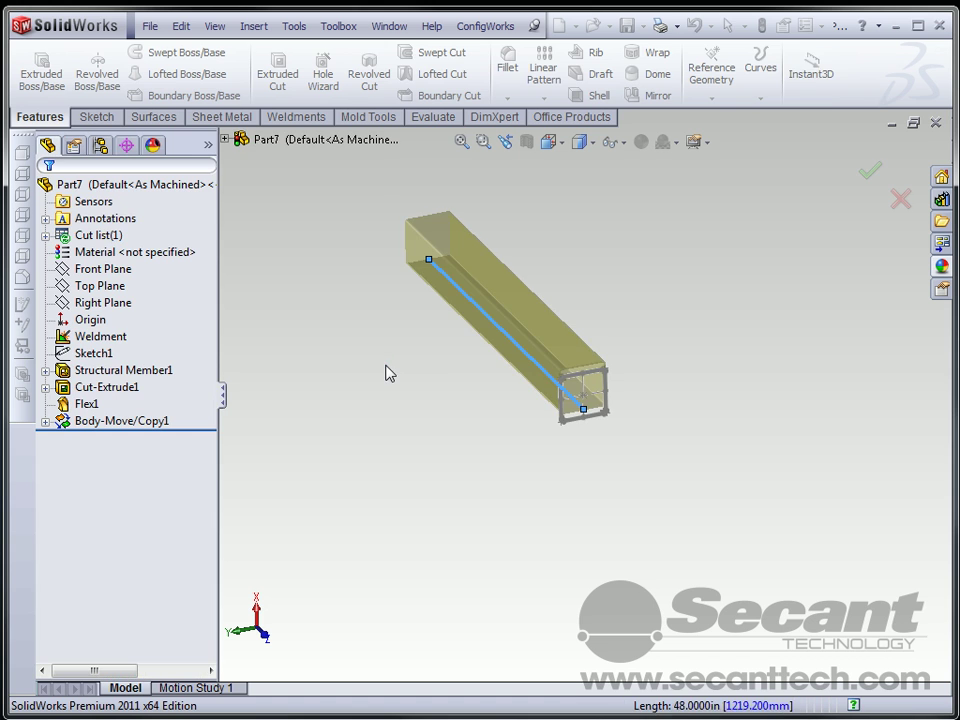
- Orbit and zoom to inspect the mitred inner corner of the rebuilt 6x6 L-frame
middle_drag(401, 544, 608, 467)
scroll(482, 395, down, 10)
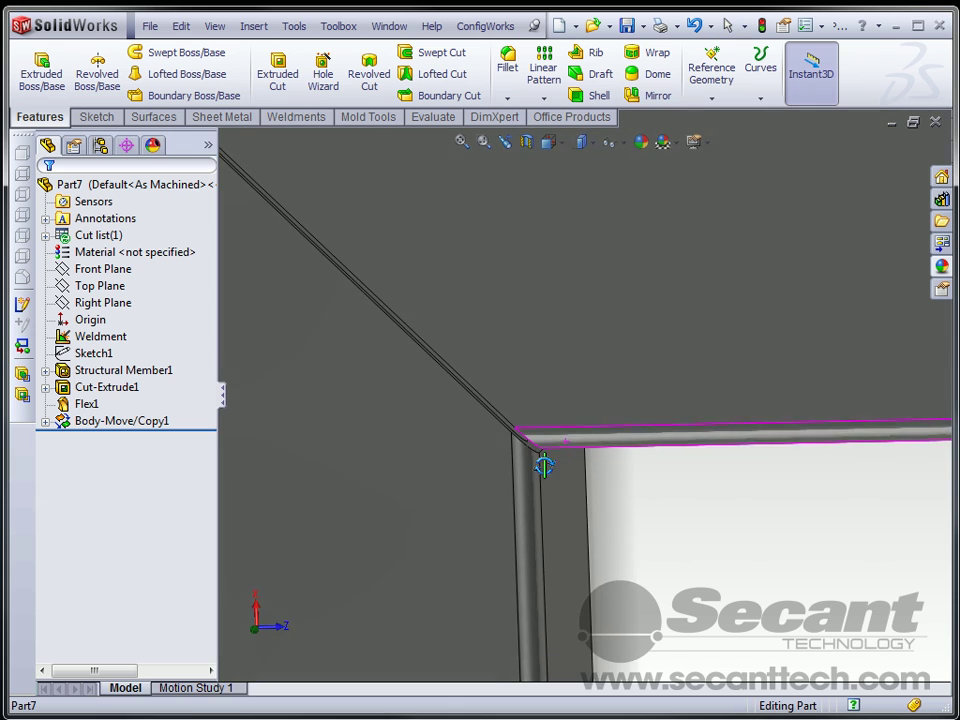
middle_drag(543, 466, 681, 512)
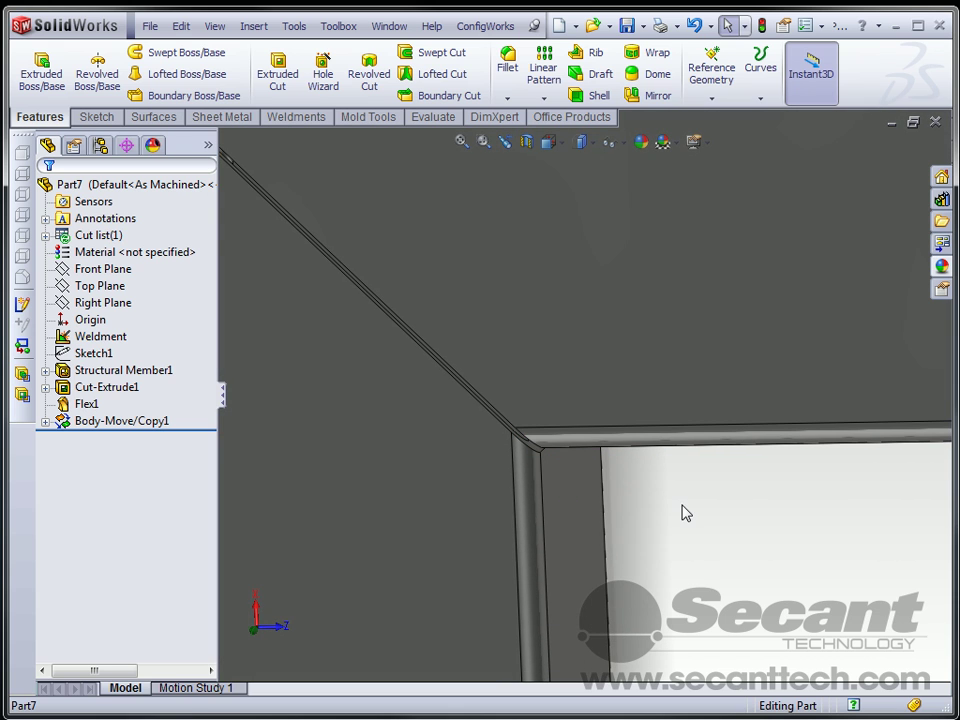